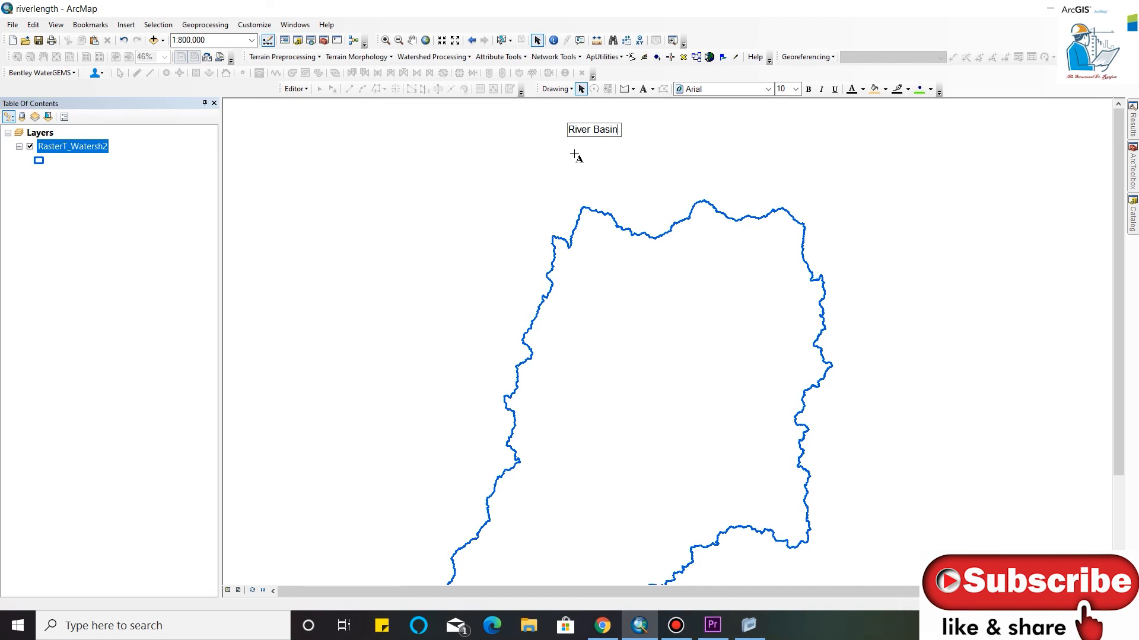
Set the "River Basin" label's font size to 40 and place it just above the basin outline
key("ctrl+a")
left_click(785, 89)
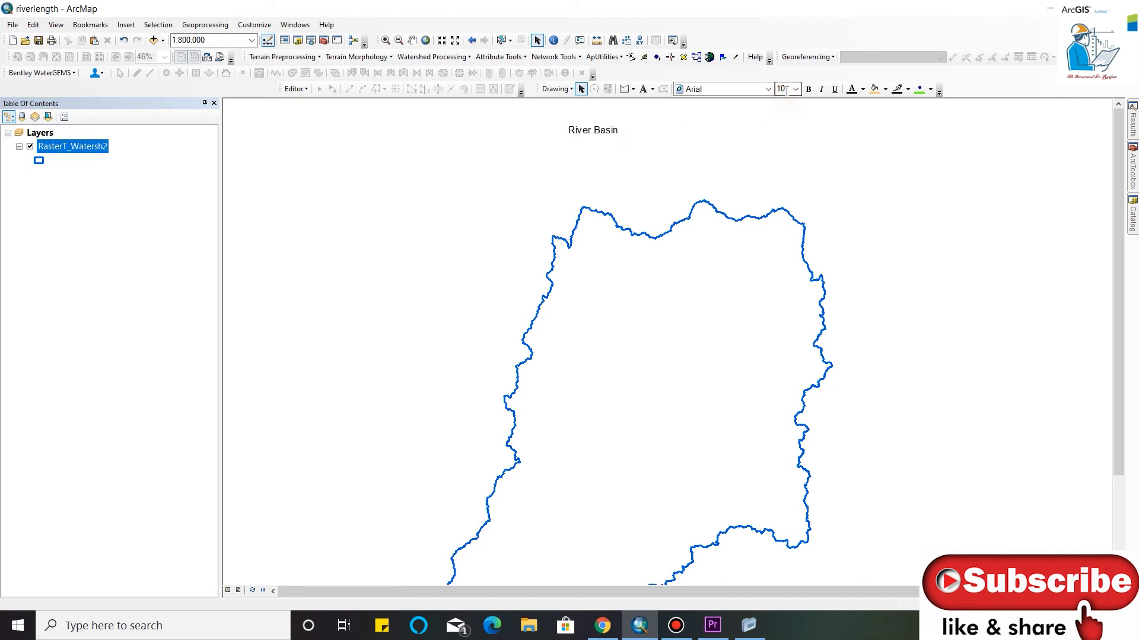
left_click(600, 129)
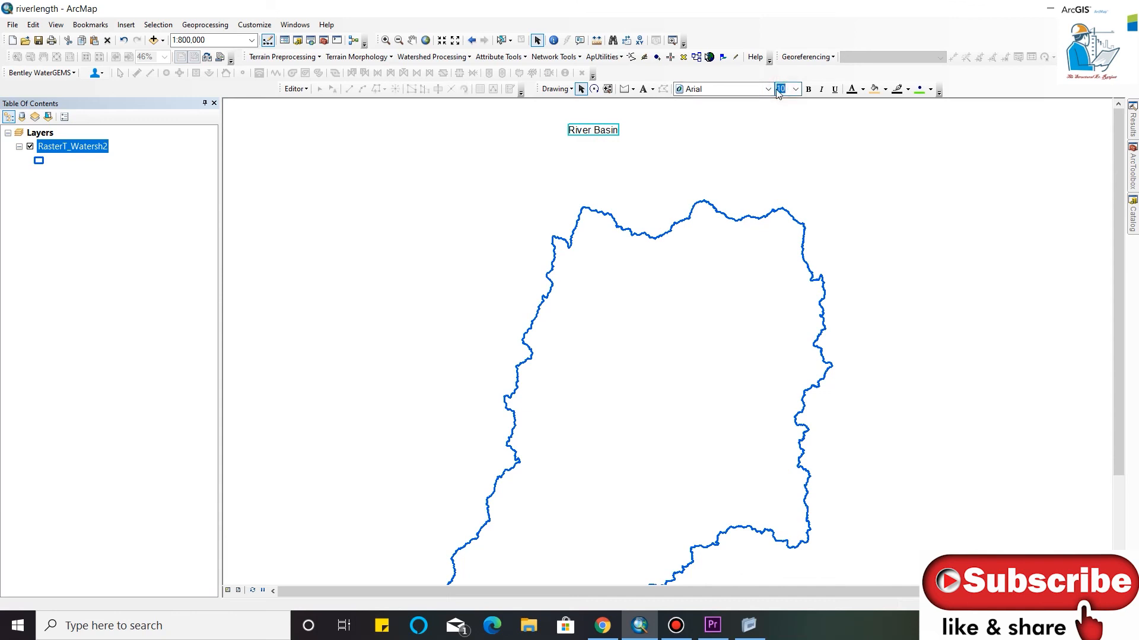
type("40")
key("Return")
left_click_drag(664, 123, 673, 153)
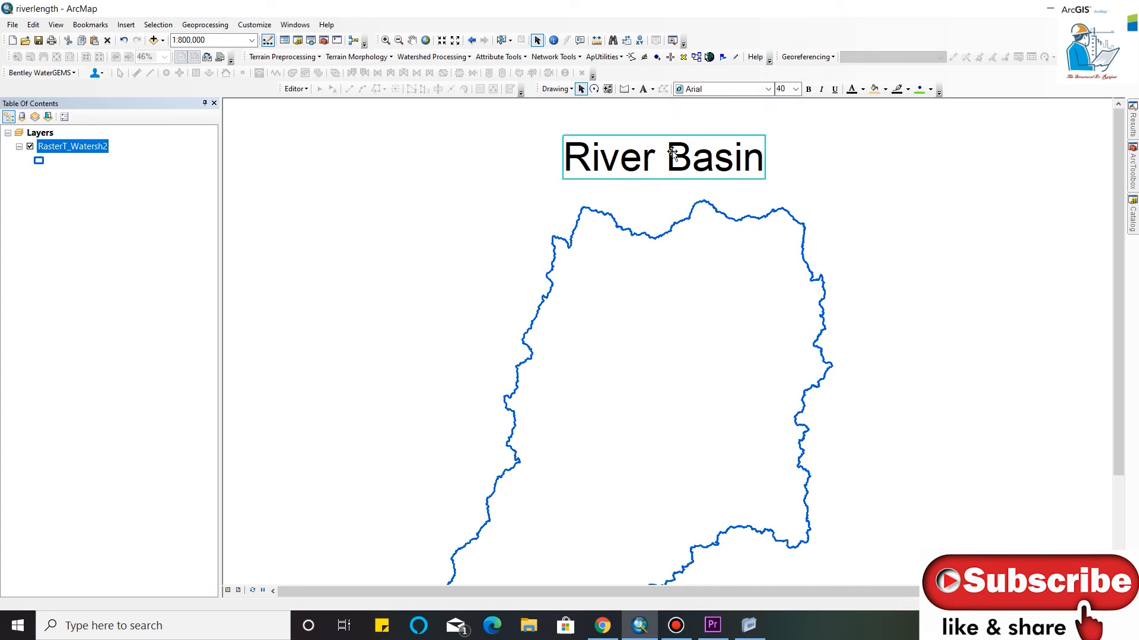
Try the AIGDT font on the "River Basin" label
left_click(767, 90)
scroll(754, 180, "down", 6)
scroll(755, 181, "down", 2)
mouse_move(805, 122)
left_mouse_down()
mouse_move(802, 166)
mouse_move(807, 115)
left_mouse_up()
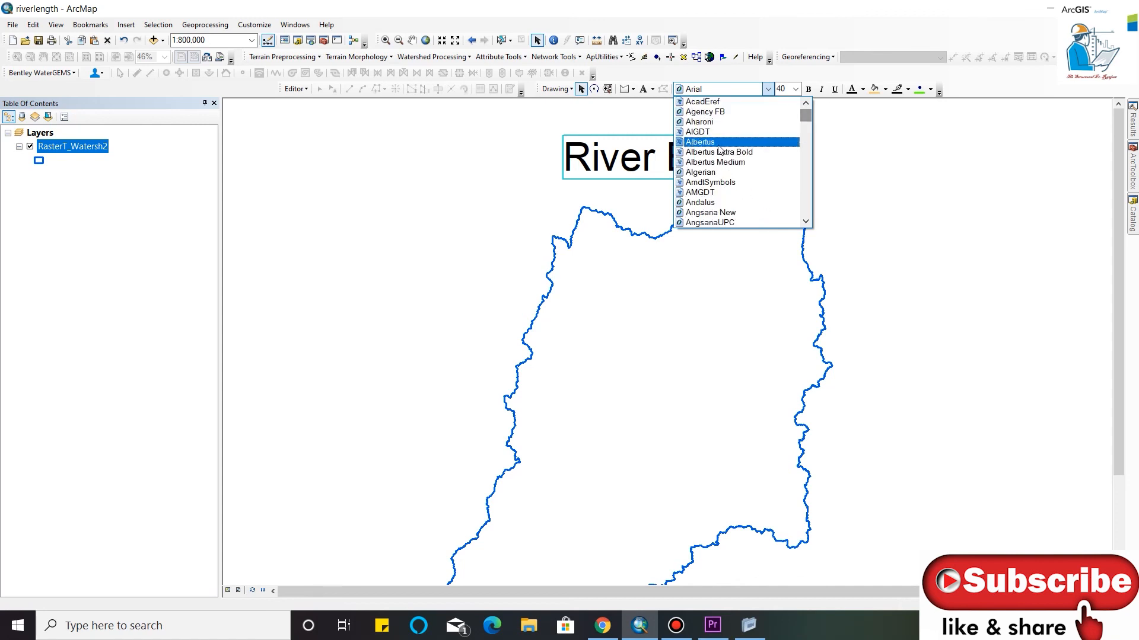
left_click(700, 133)
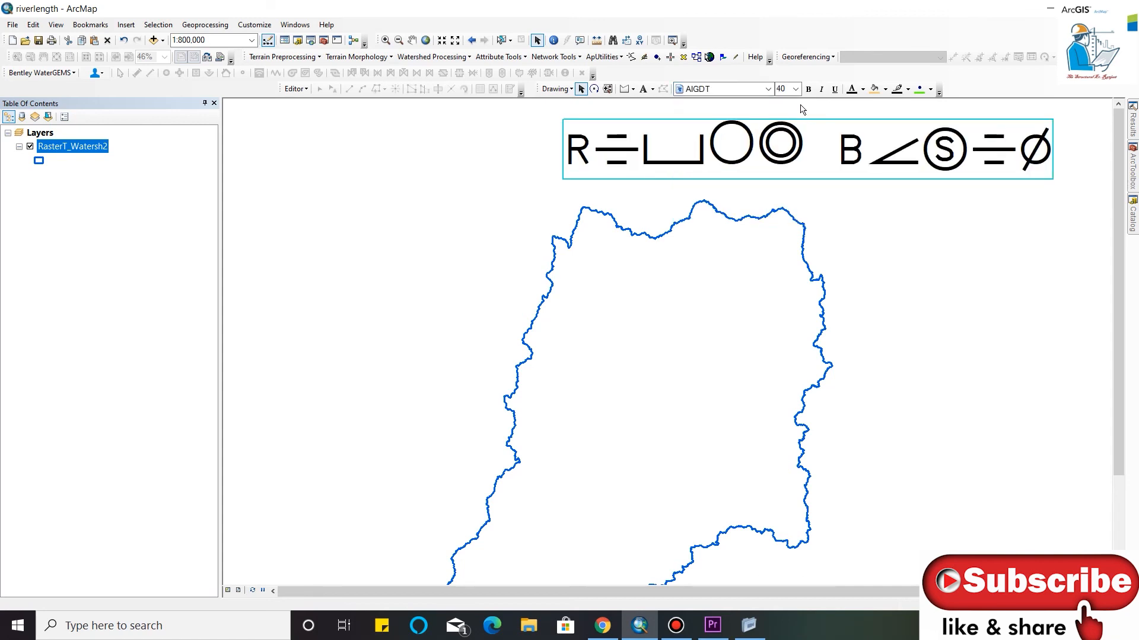
Format the "River Basin" label in bold italic Tahoma and colour it red
left_click(767, 89)
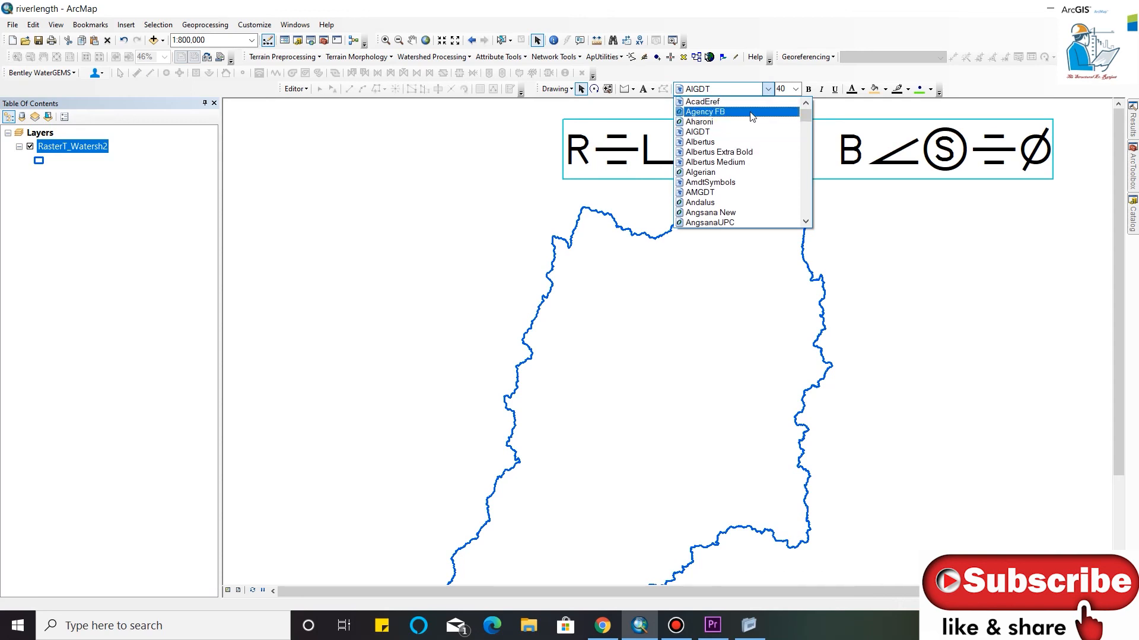
mouse_move(801, 115)
left_mouse_down()
mouse_move(797, 203)
mouse_move(805, 104)
mouse_move(805, 118)
left_mouse_up()
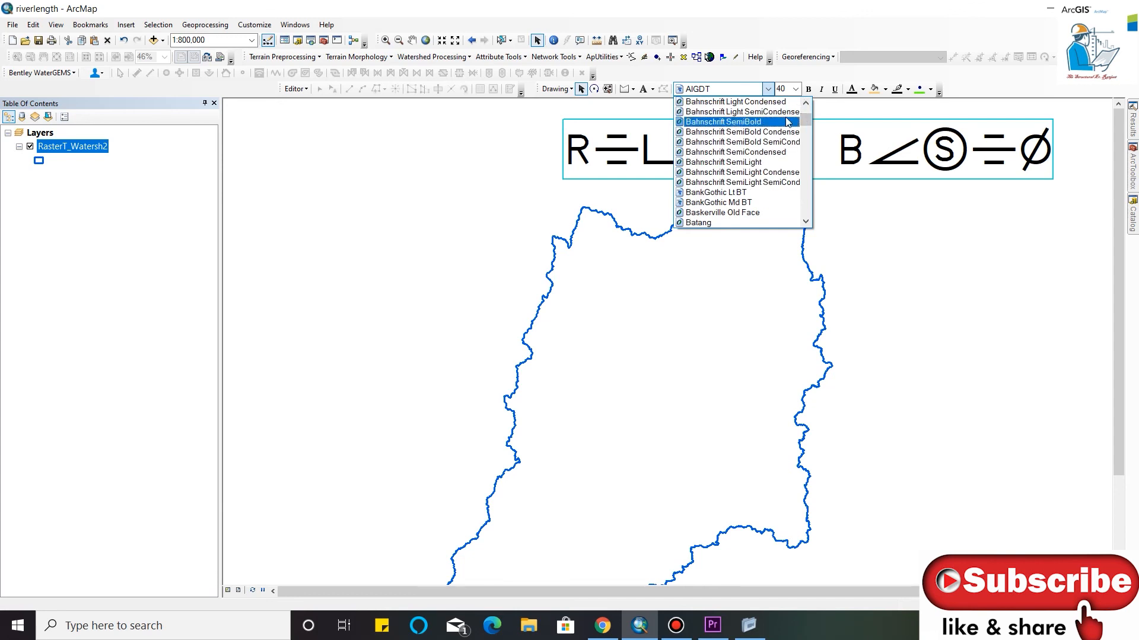
left_click(712, 173)
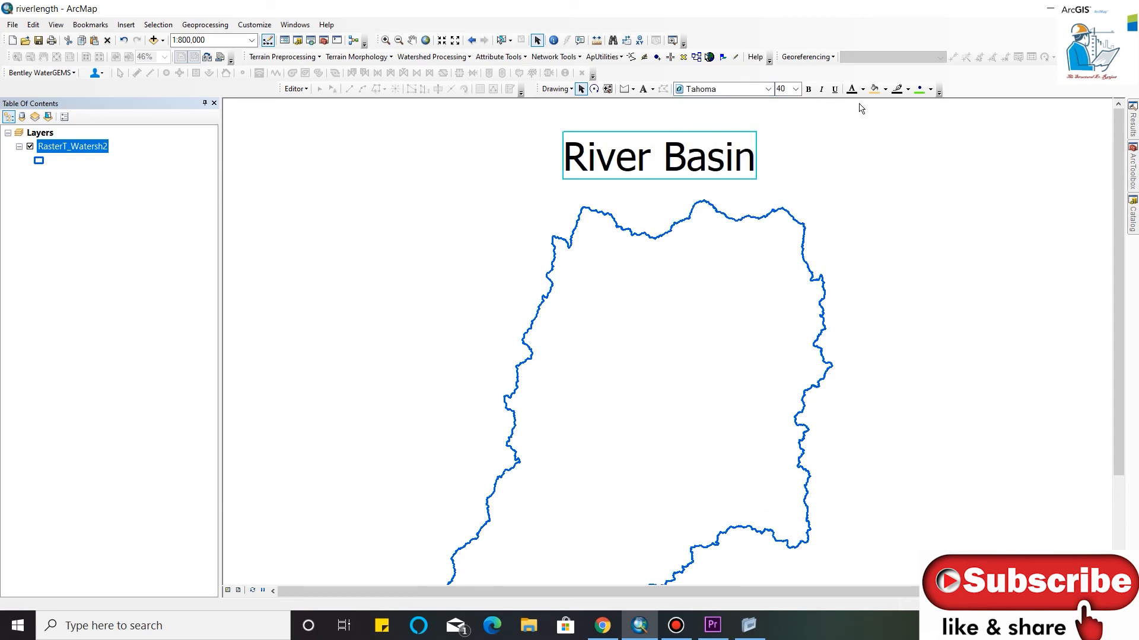
left_click(807, 89)
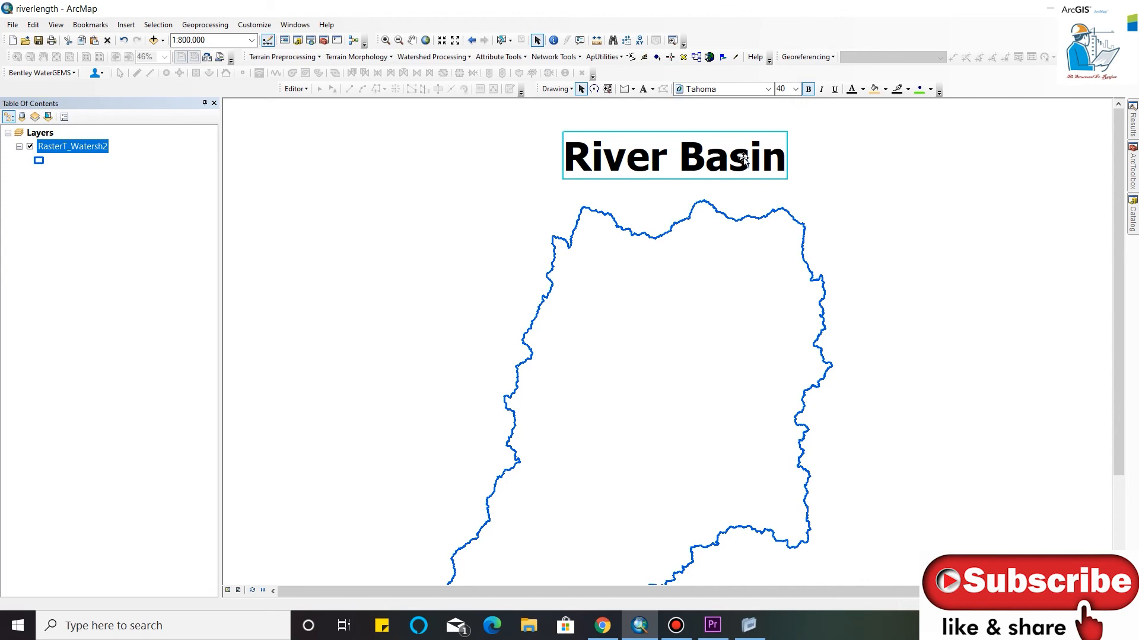
left_click(820, 91)
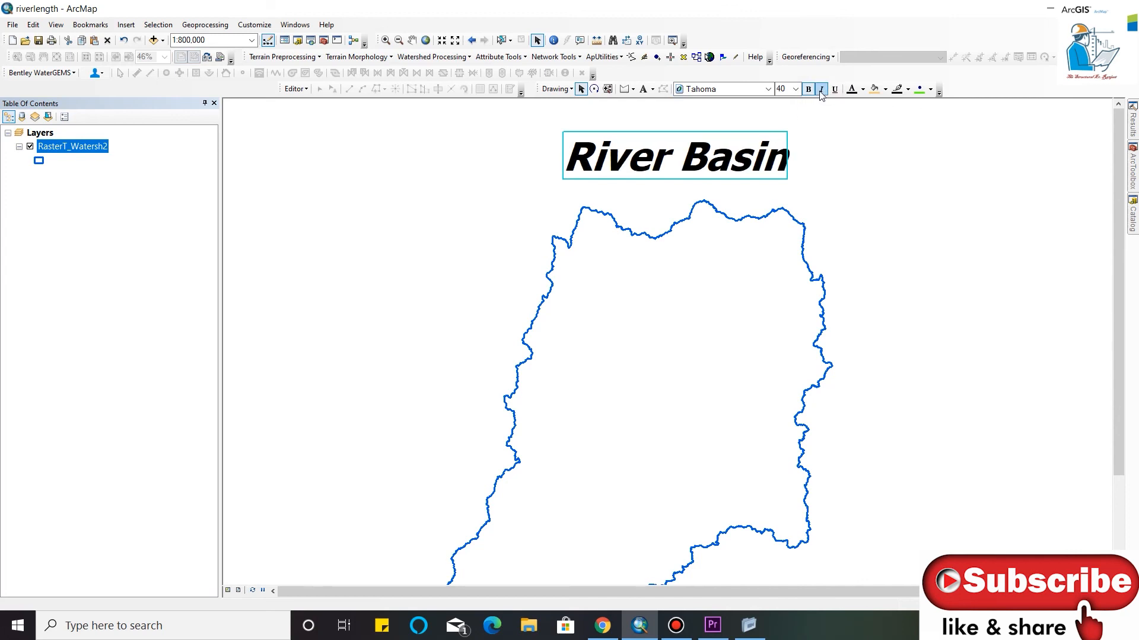
left_click(863, 90)
left_click(862, 154)
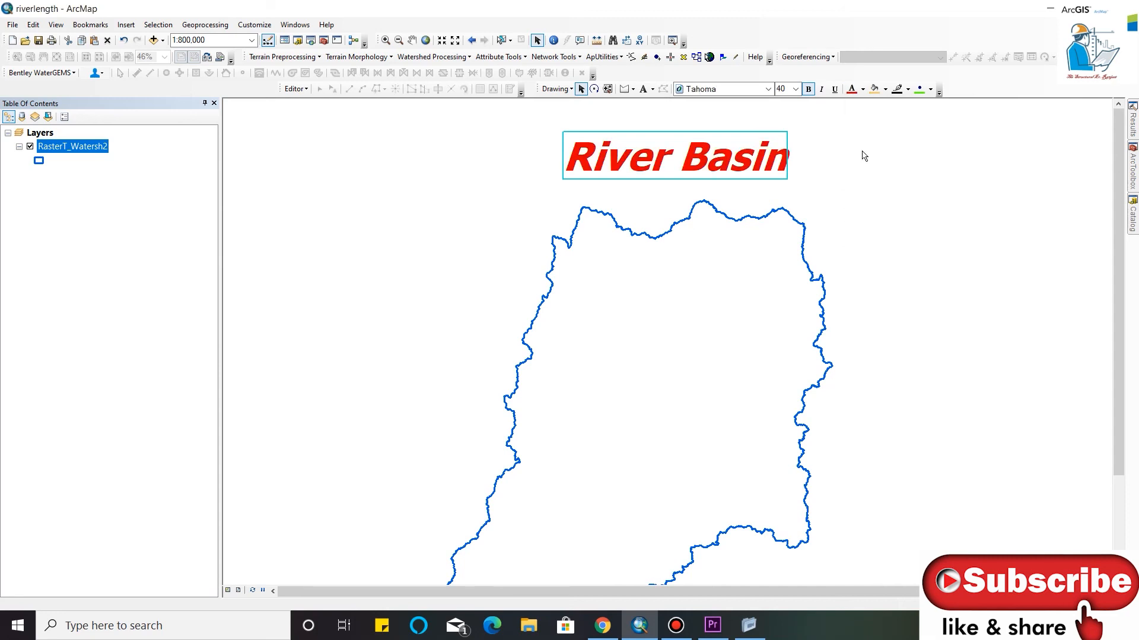
Set the fill colour to green and draw a rectangle of about 809 square kilometers inside the northern part of the basin
left_click(886, 91)
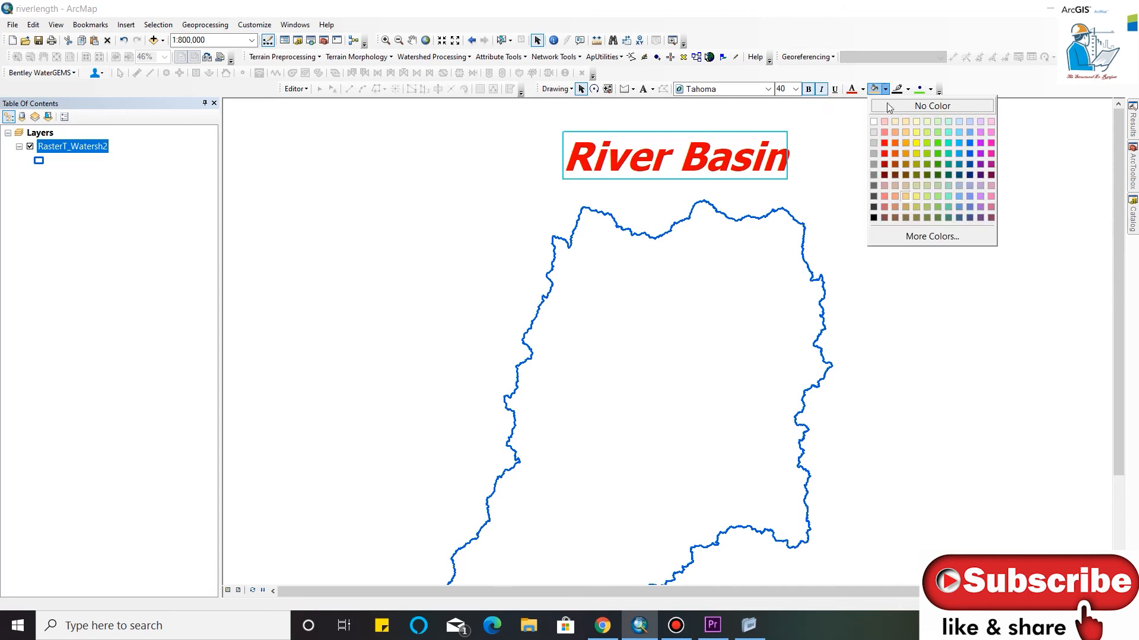
left_click(938, 143)
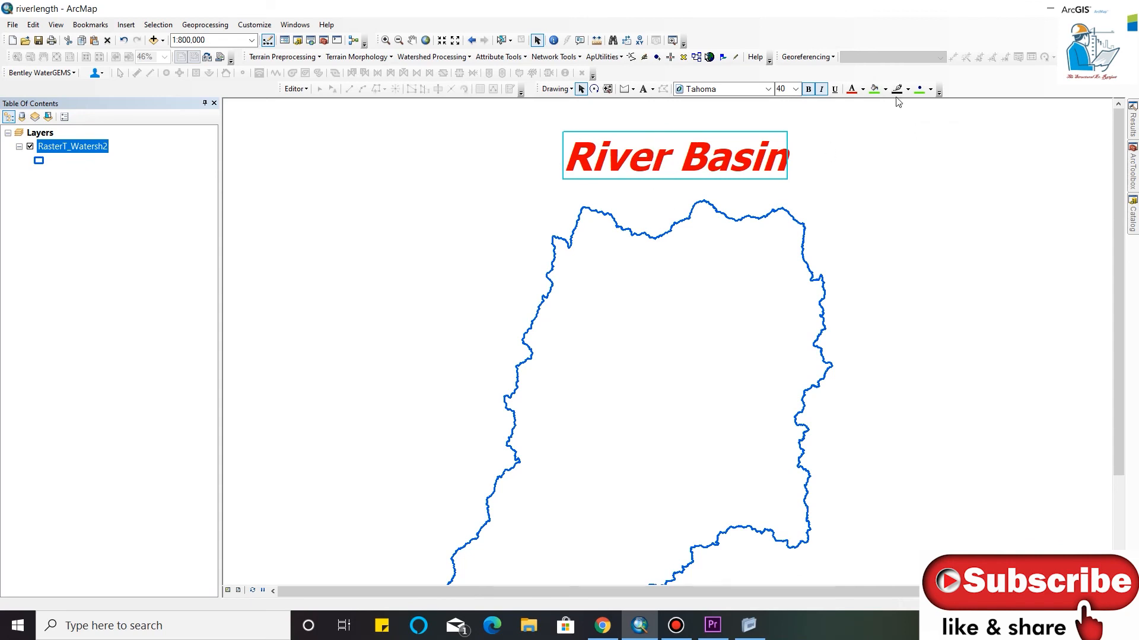
left_click(608, 90)
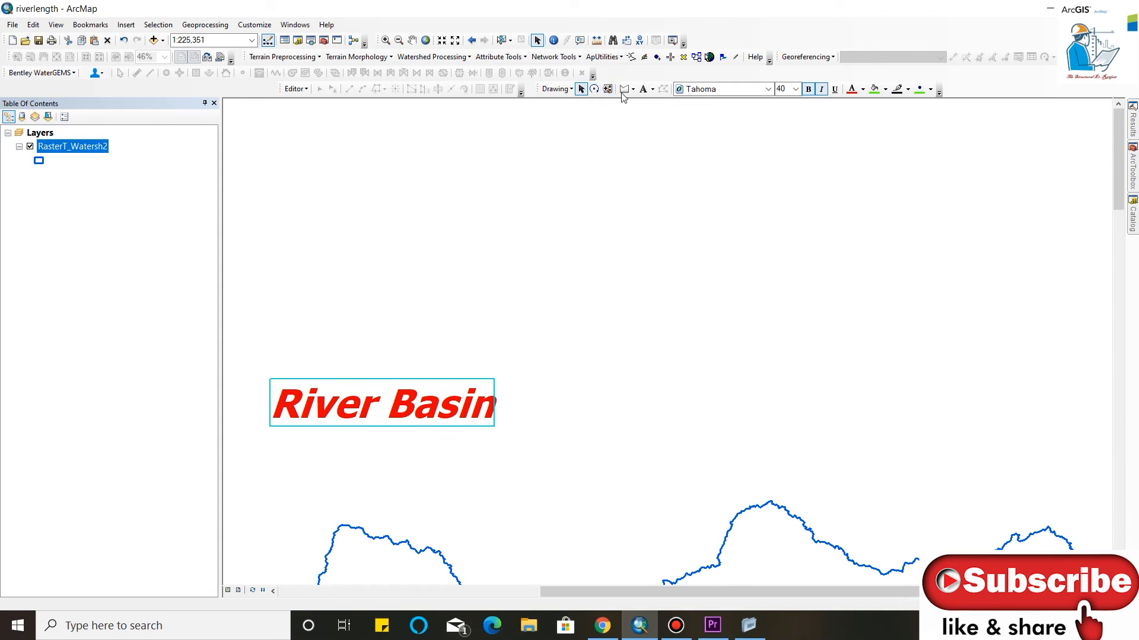
scroll(613, 321, "up", 4)
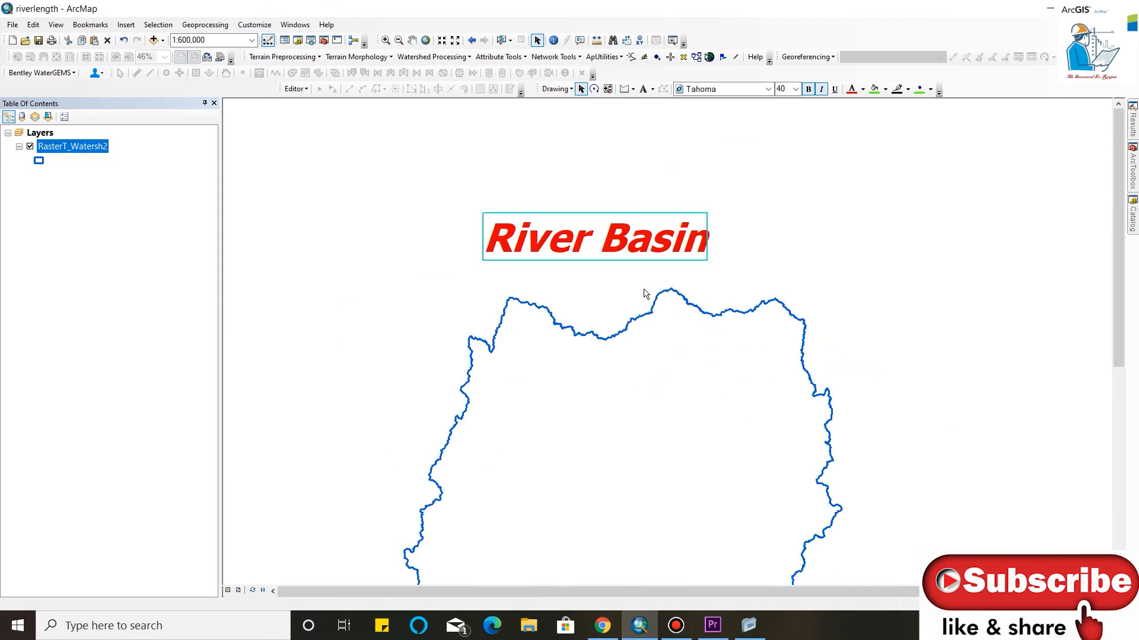
left_click(633, 90)
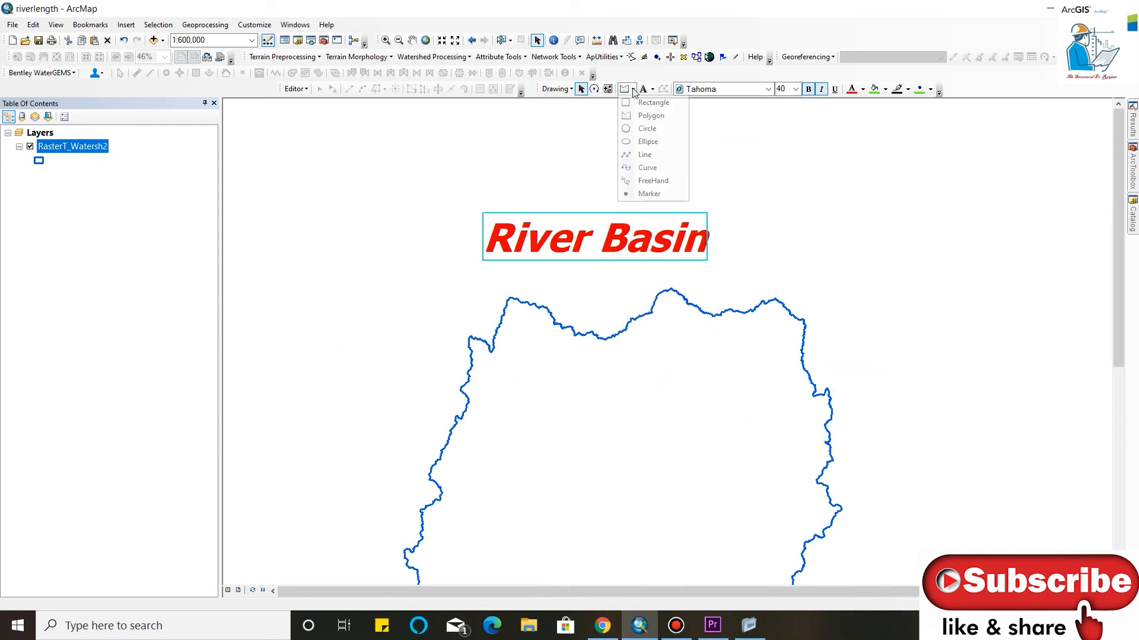
left_click(647, 104)
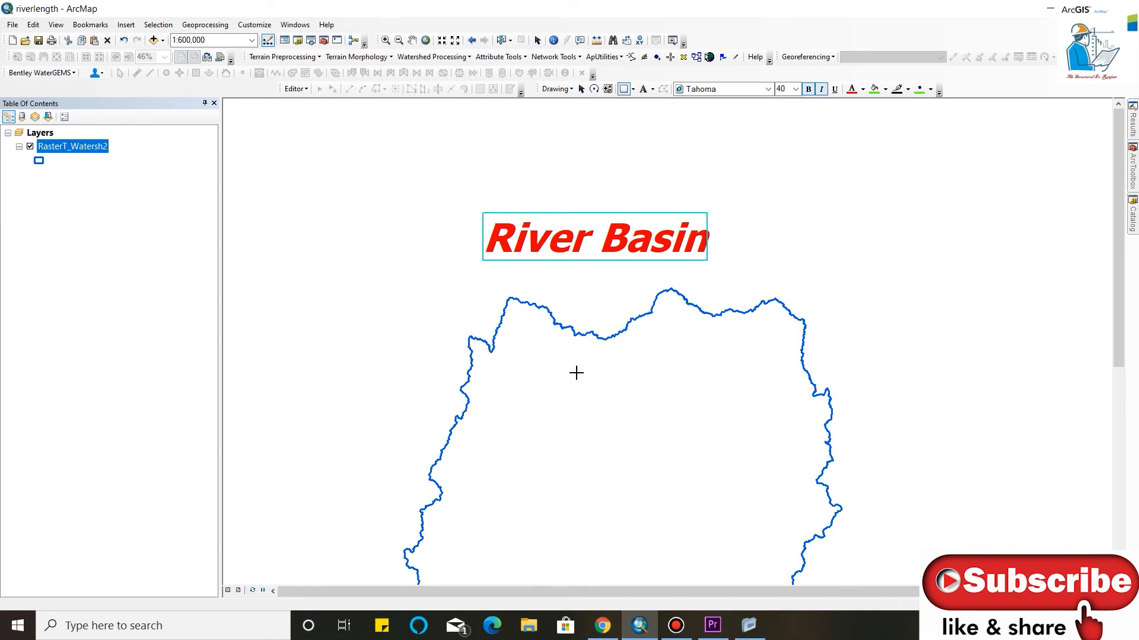
left_click_drag(555, 369, 739, 468)
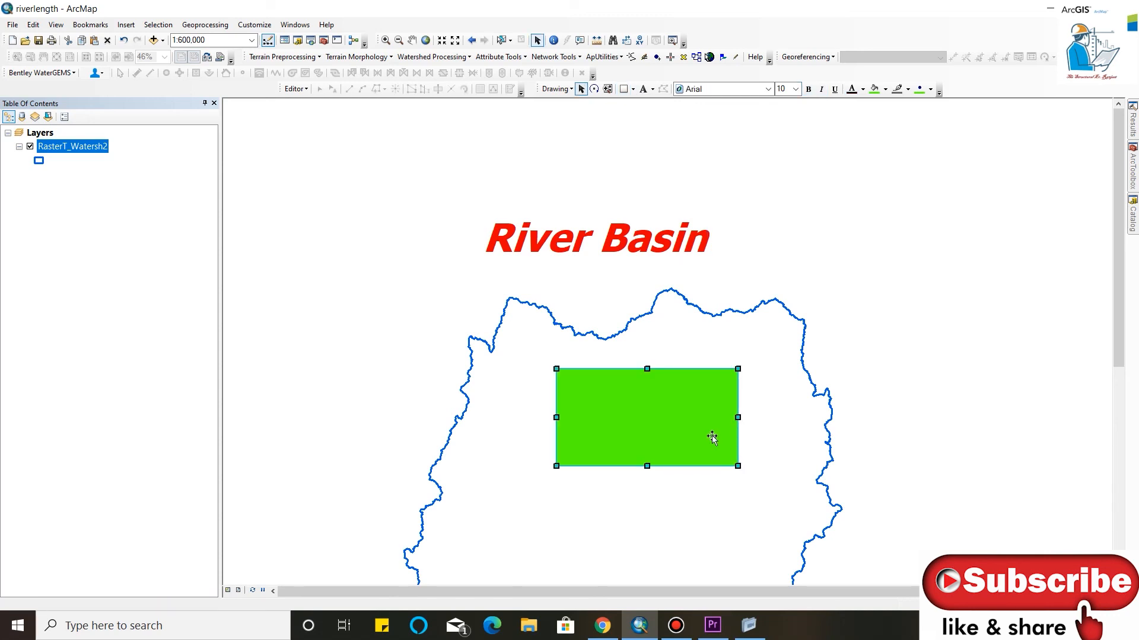
Show the green rectangle's area in hectares in its properties
right_click(736, 384)
left_click(777, 587)
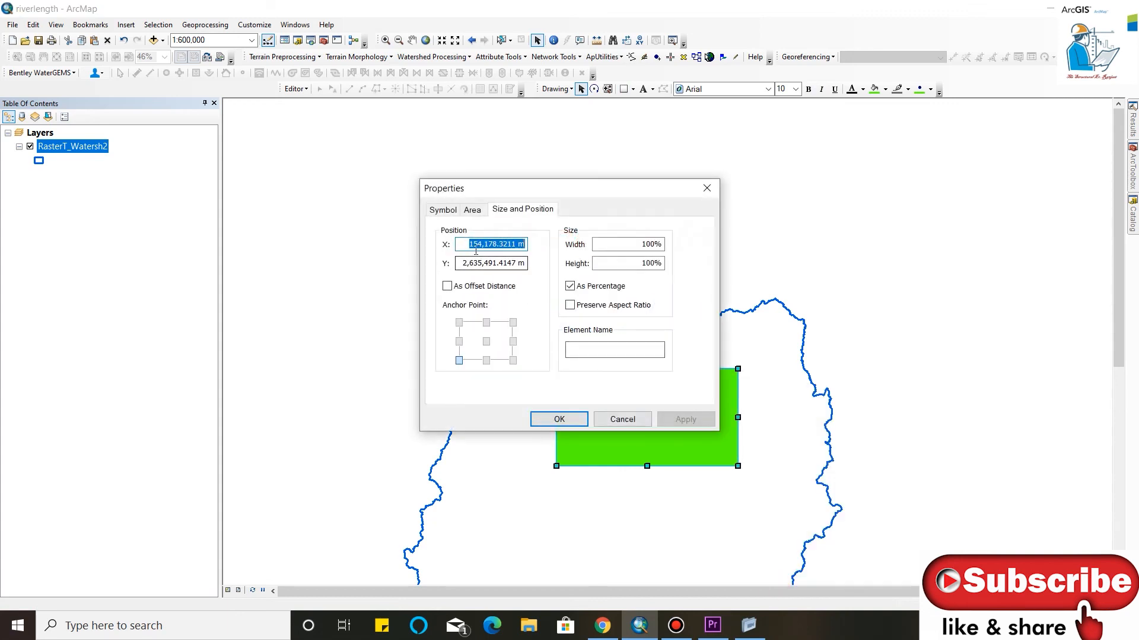
left_click(472, 210)
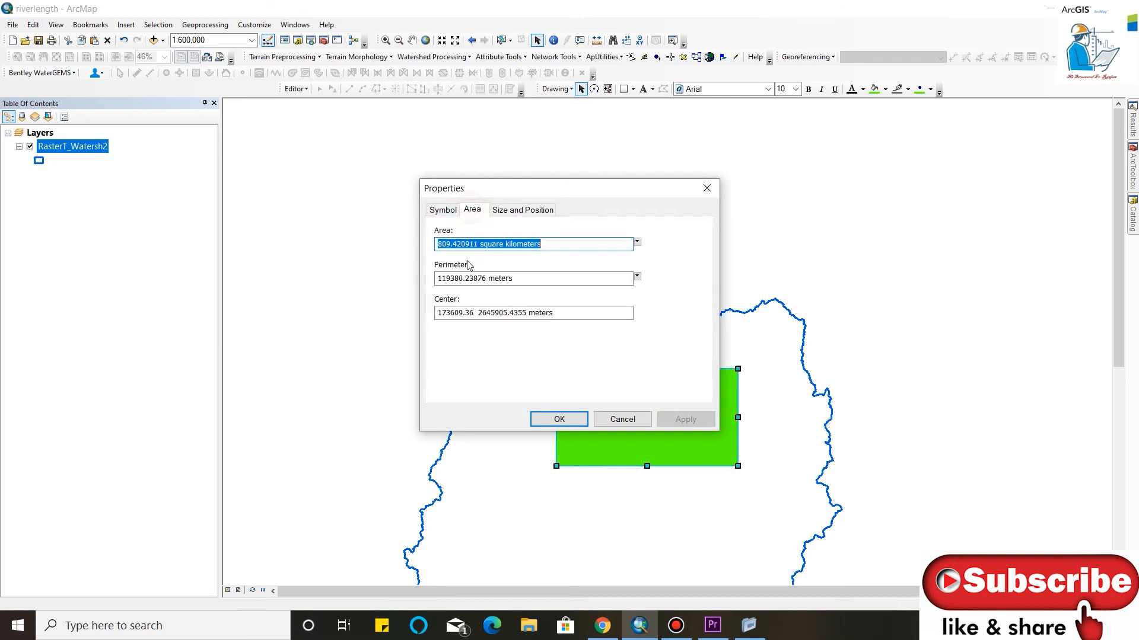
left_click(637, 241)
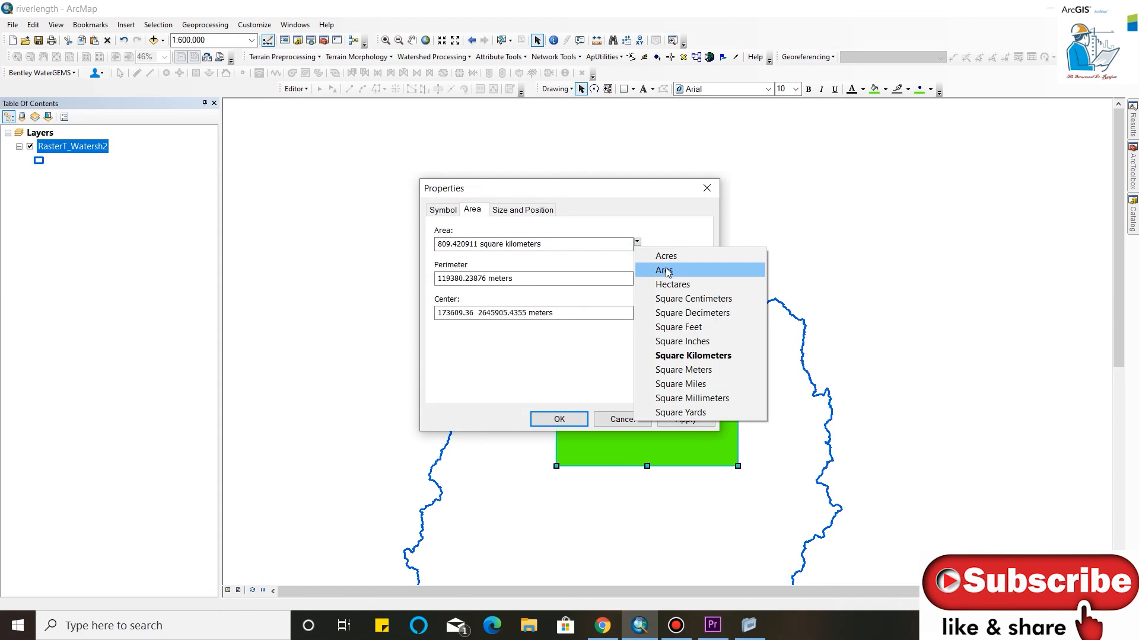
left_click(670, 285)
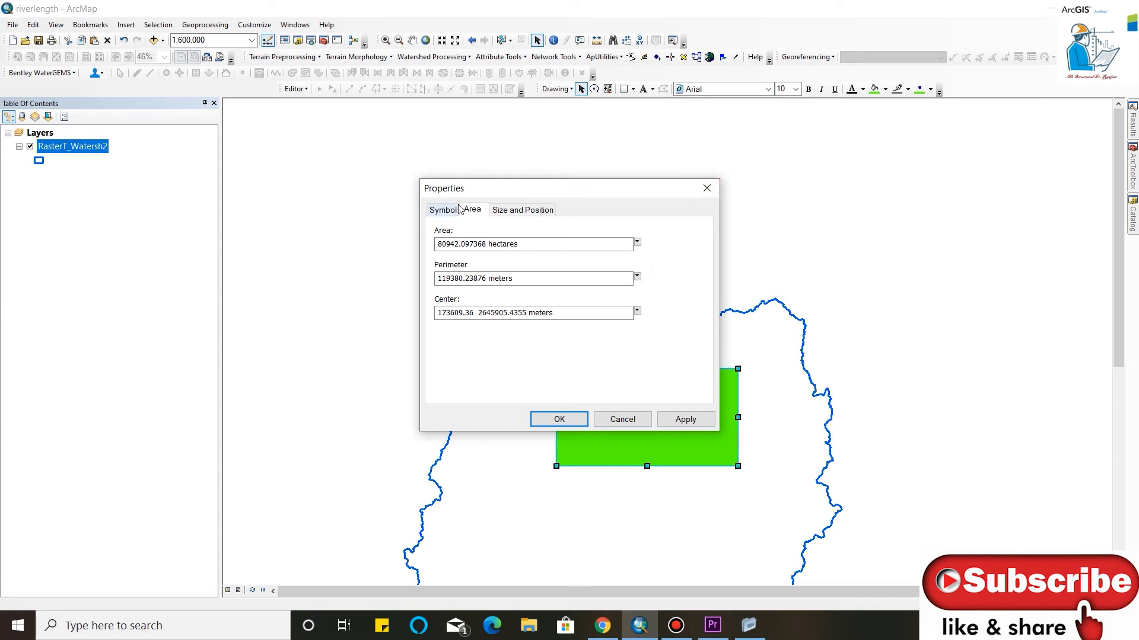
key("Return")
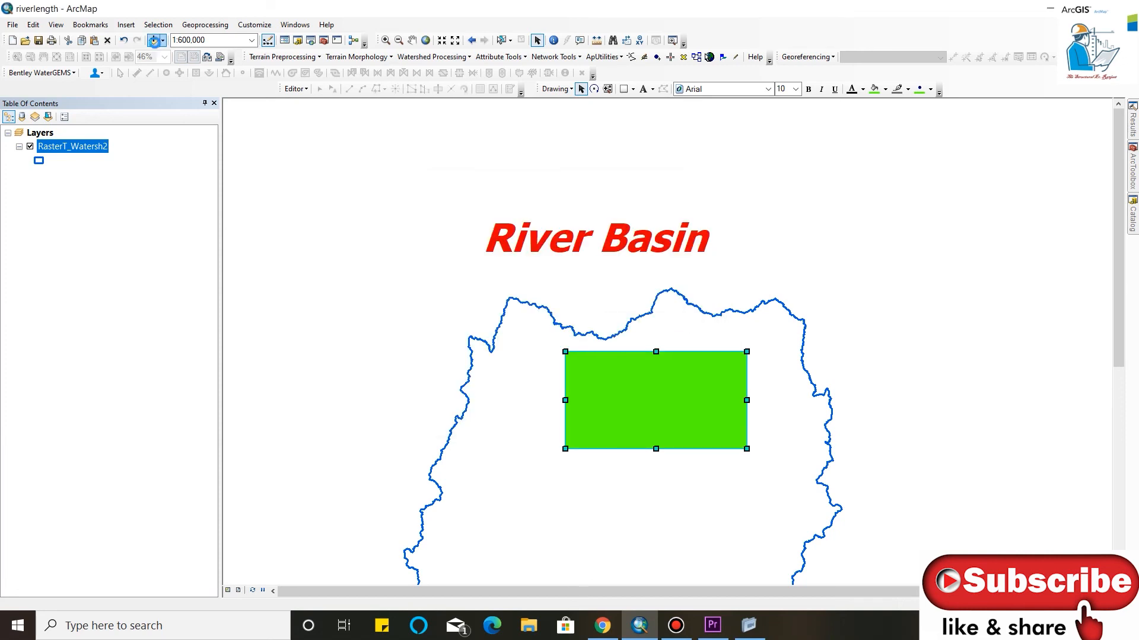
Add Band_1 of the raster 1.png from the khasra folder to the map
left_click(154, 41)
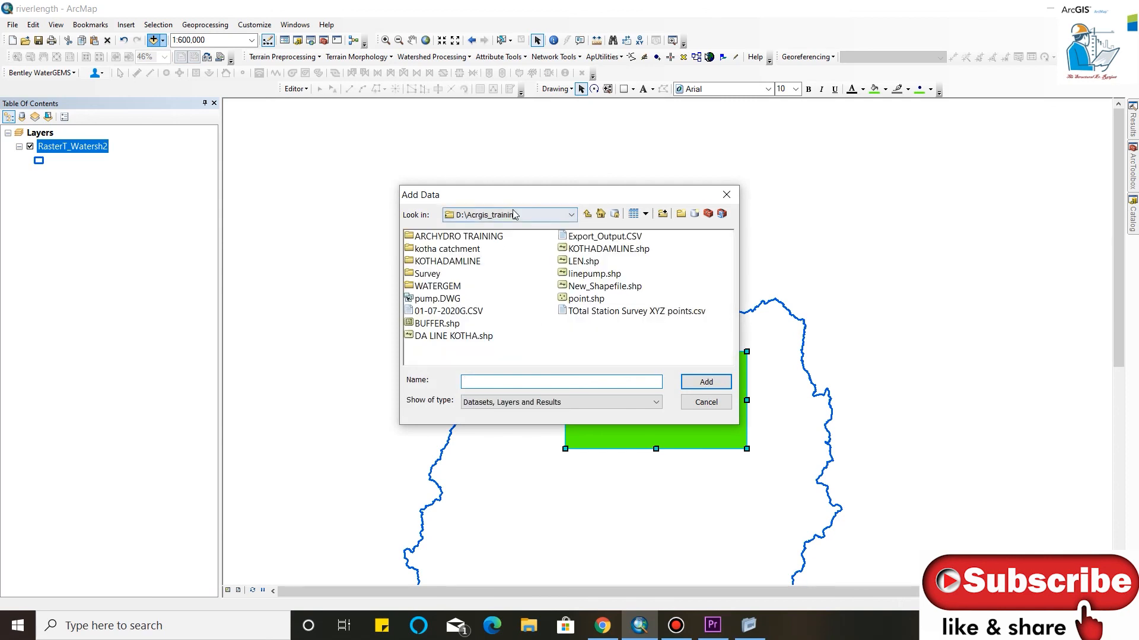
left_click(513, 215)
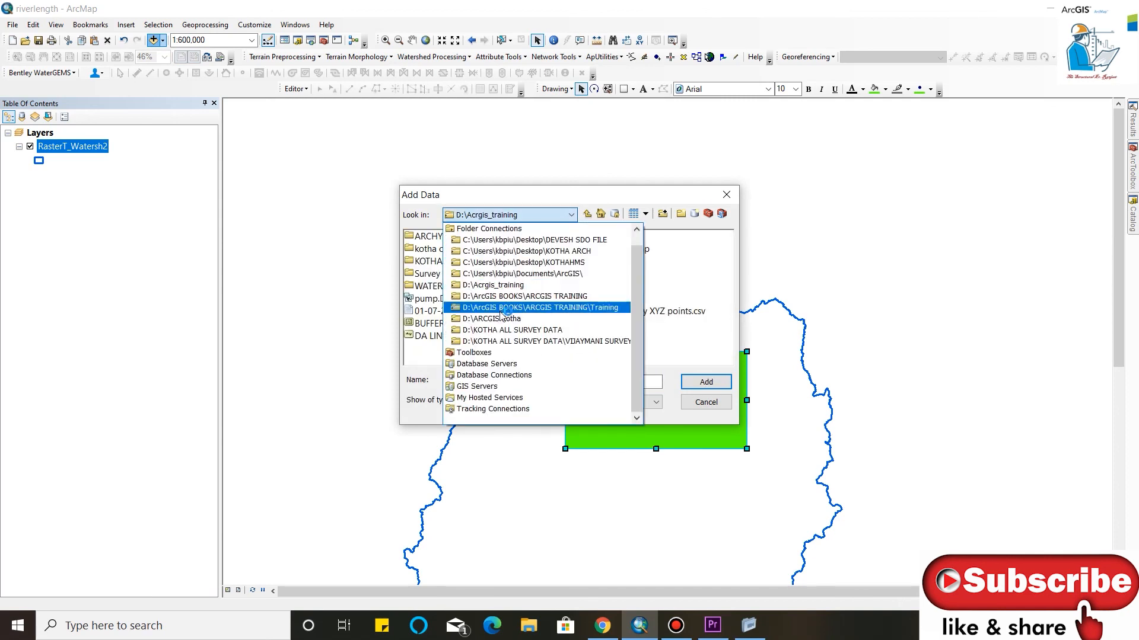
left_click(497, 319)
double_click(437, 251)
double_click(427, 299)
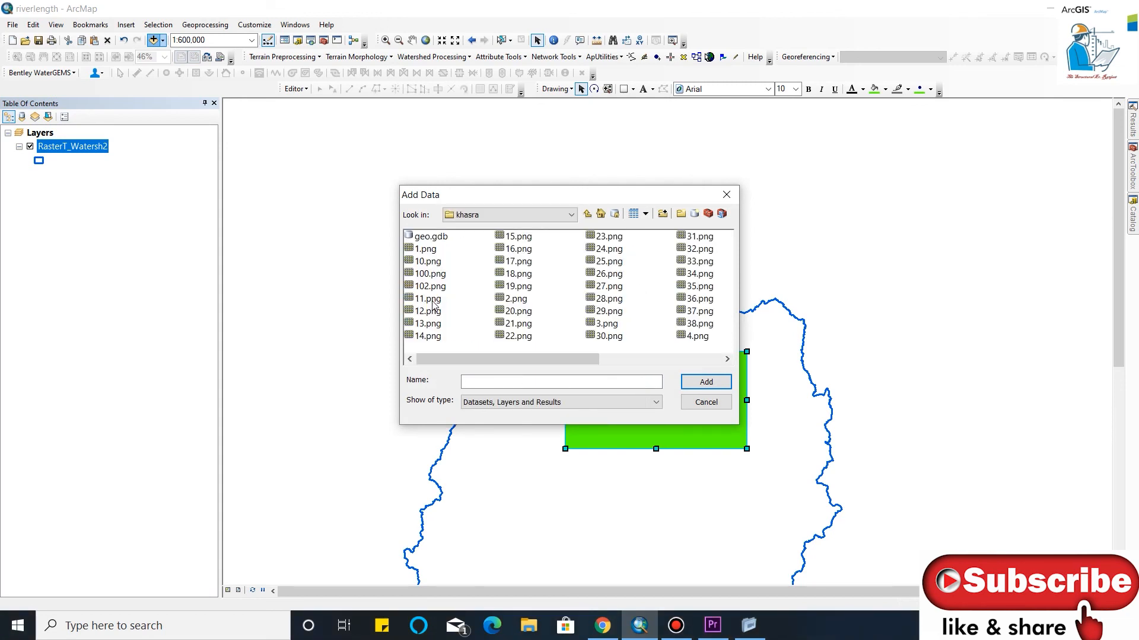
double_click(427, 249)
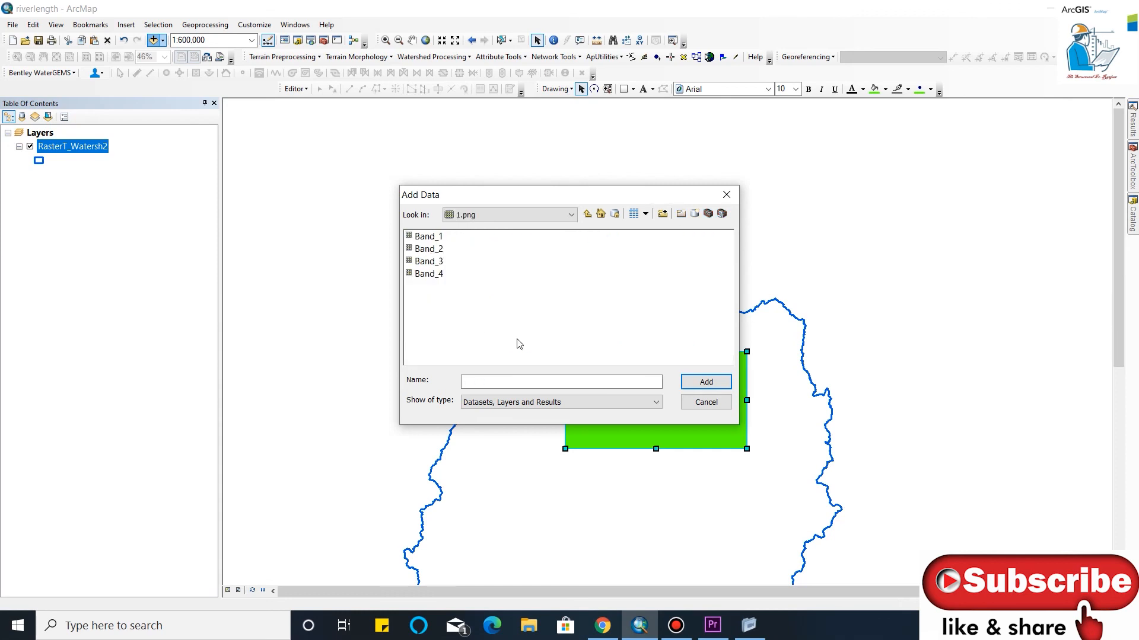
left_click(427, 237)
left_click(707, 382)
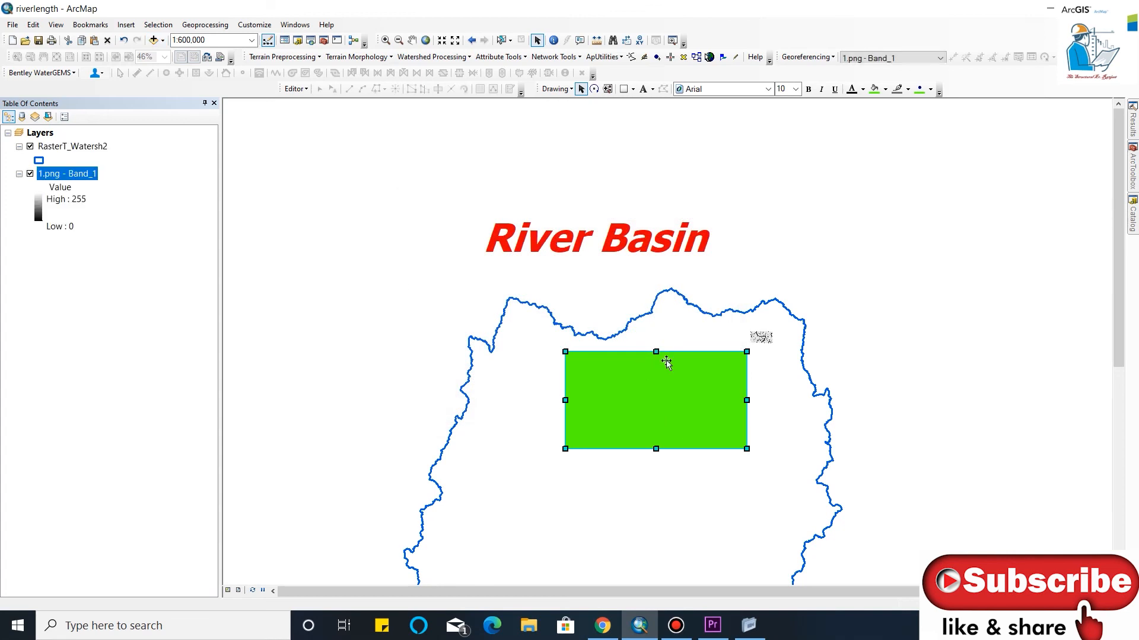
Trace parcel 156 on the cadastral raster with a green filled polygon of about 2.21 hectares, following its irregular western edge
scroll(740, 327, "down", 2)
scroll(762, 338, "up", 3)
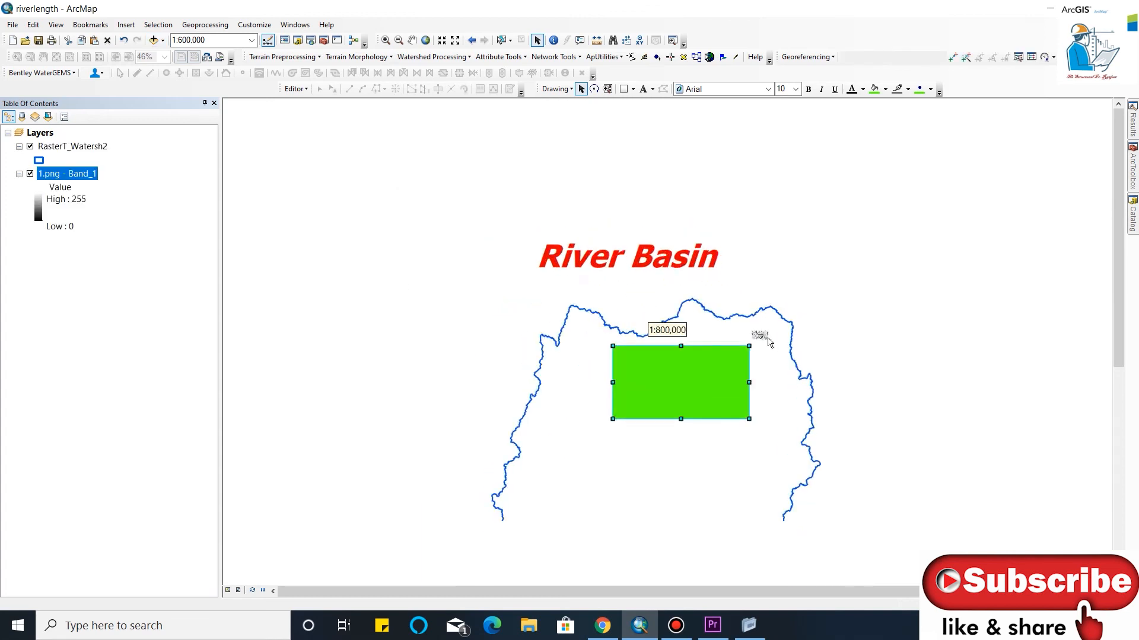
scroll(765, 339, "up", 6)
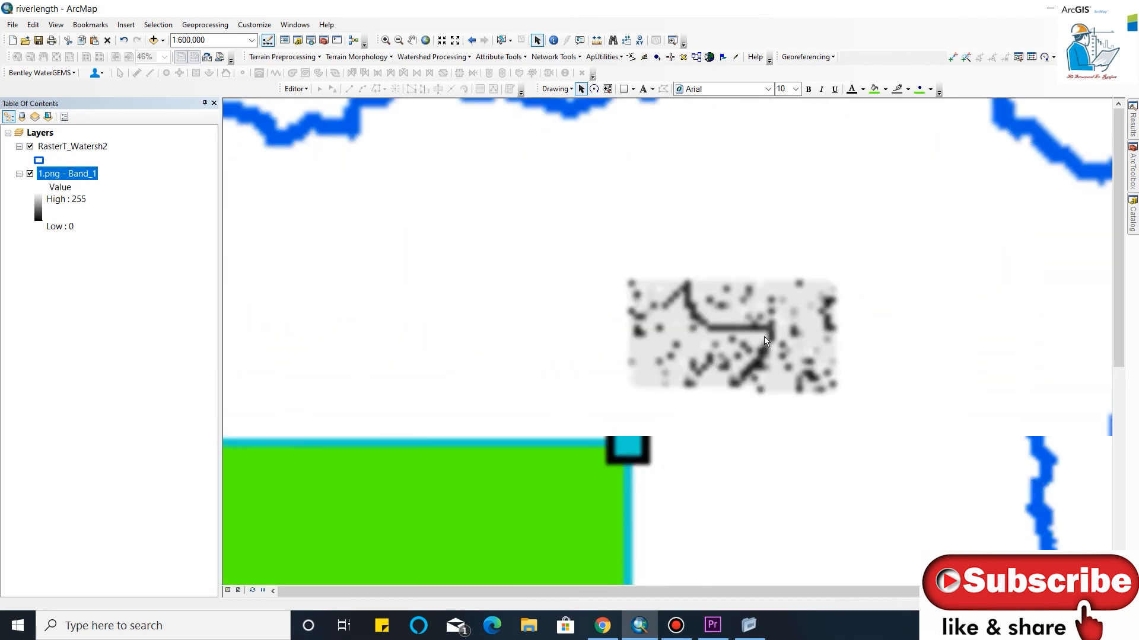
scroll(735, 349, "up", 3)
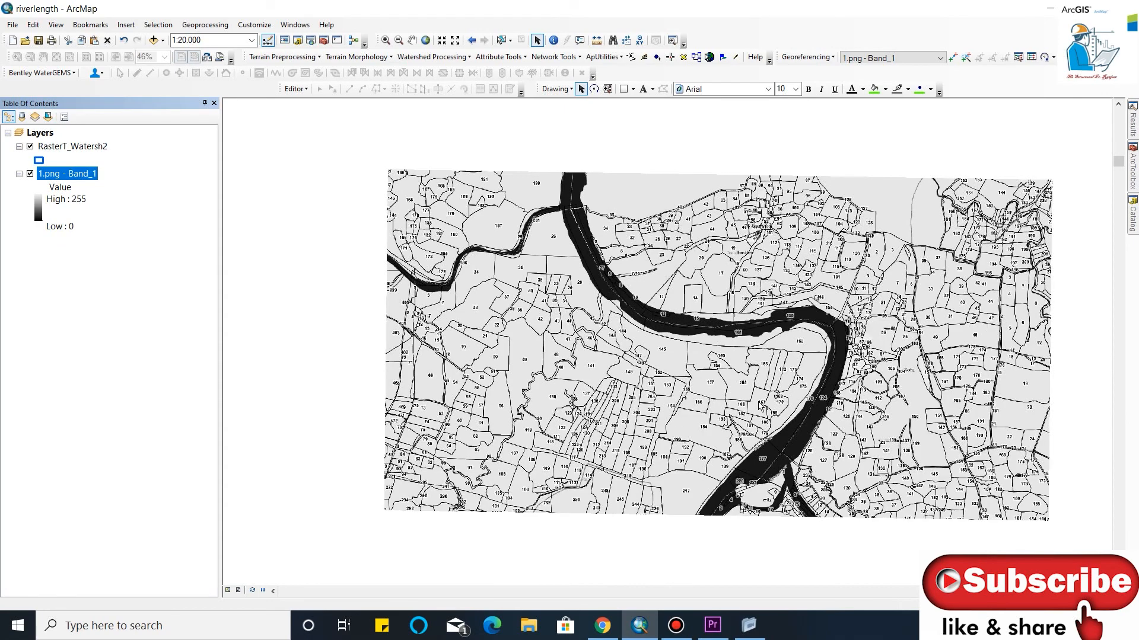
scroll(760, 407, "up", 2)
scroll(760, 407, "up", 2)
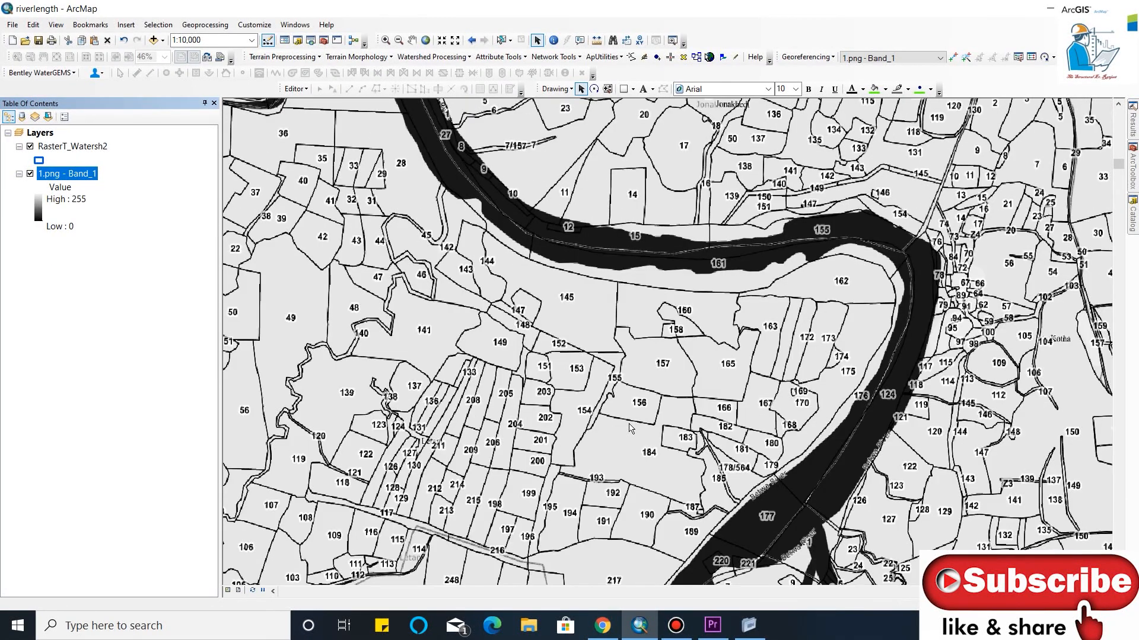
scroll(629, 428, "up", 2)
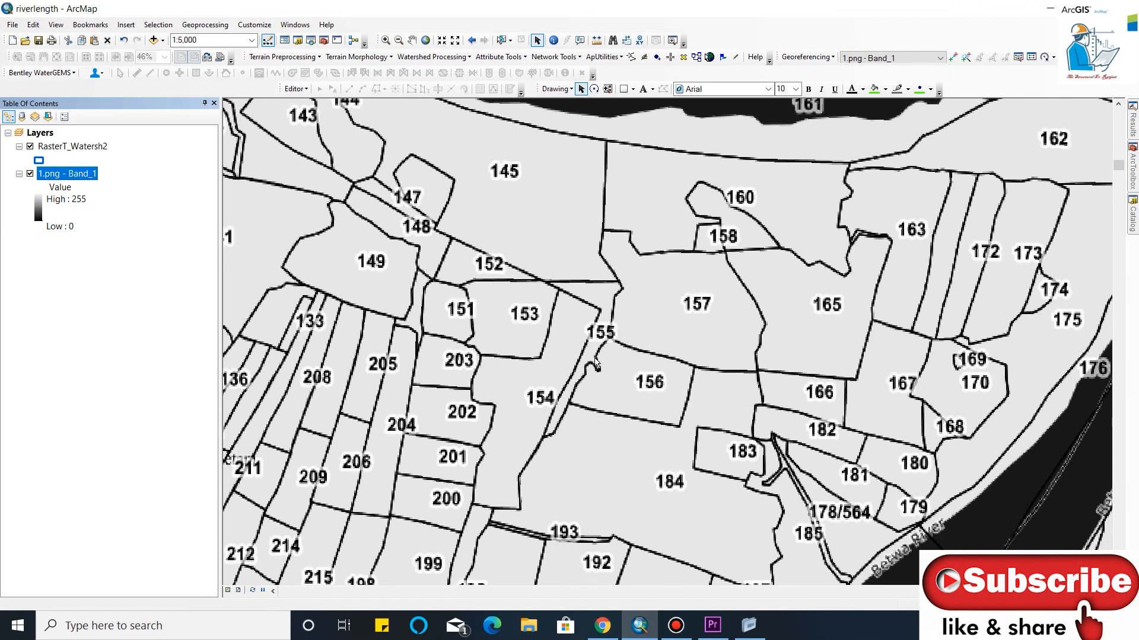
left_click(634, 89)
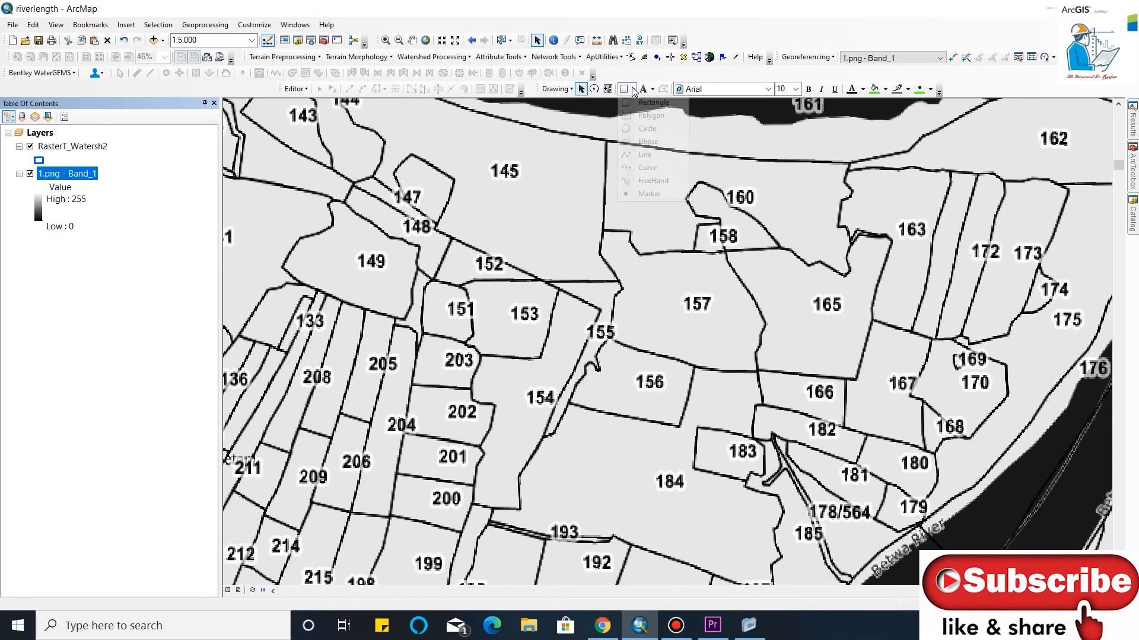
left_click(650, 116)
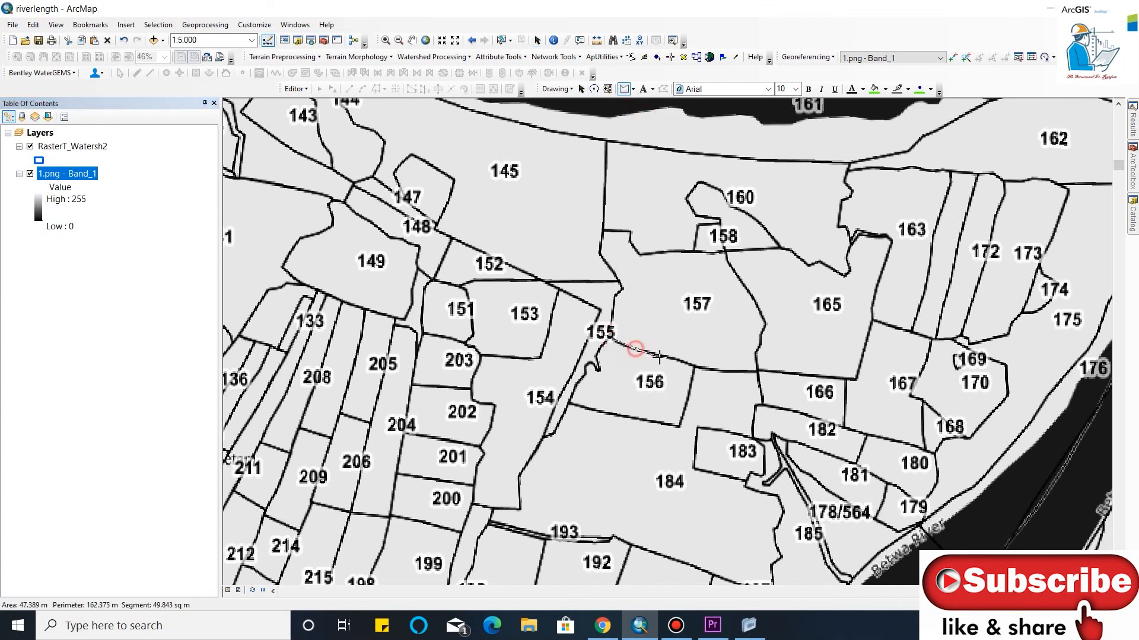
left_click(694, 367)
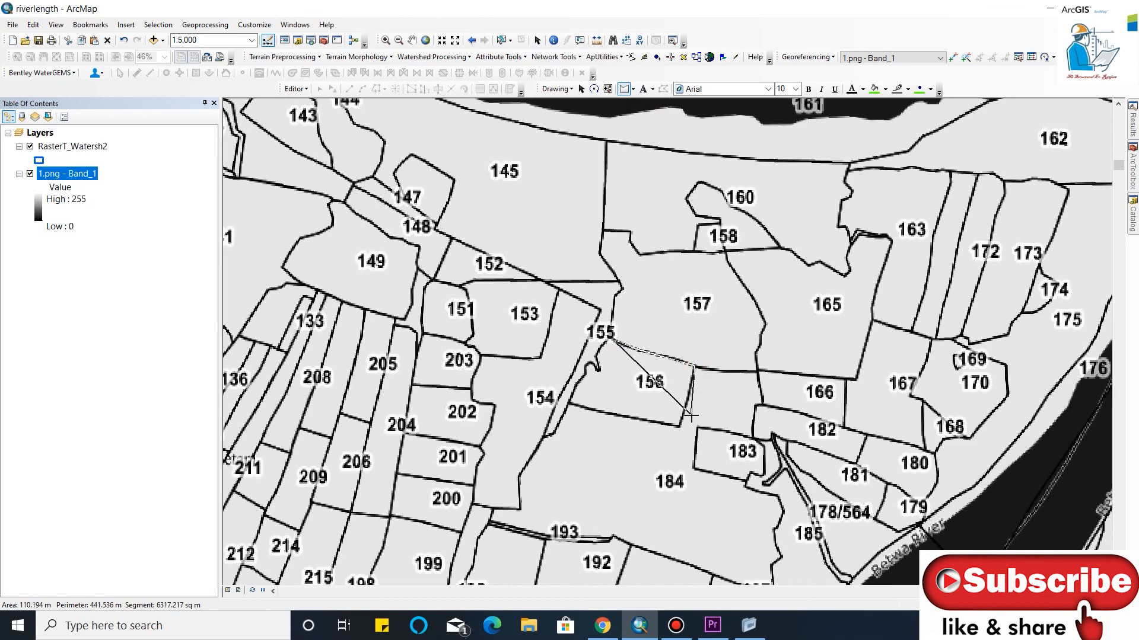
left_click(680, 426)
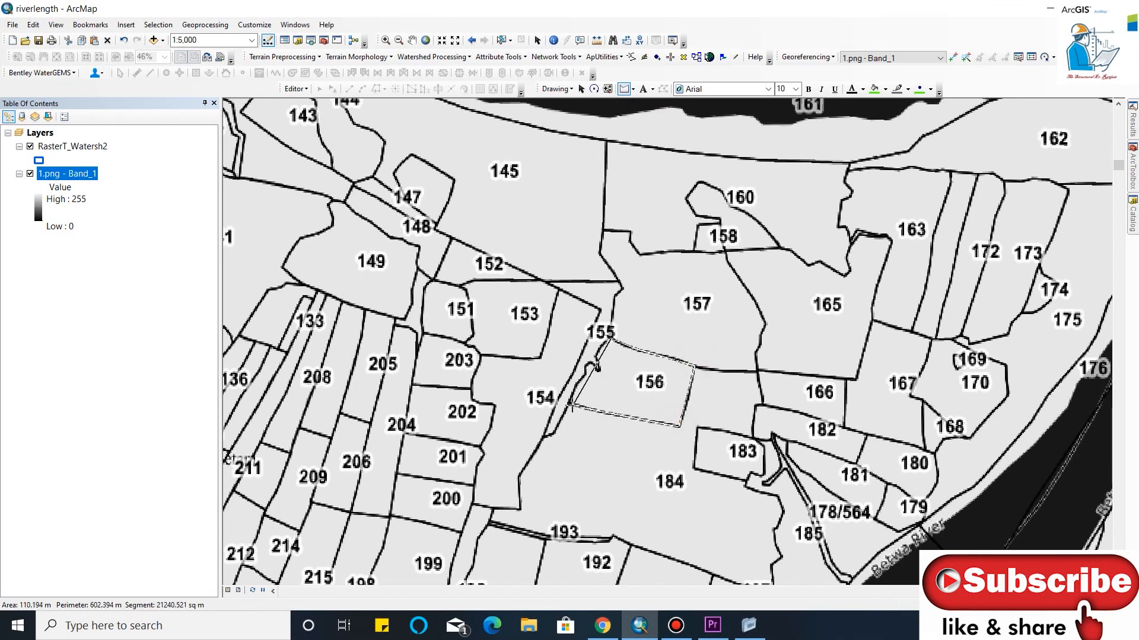
left_click(569, 405)
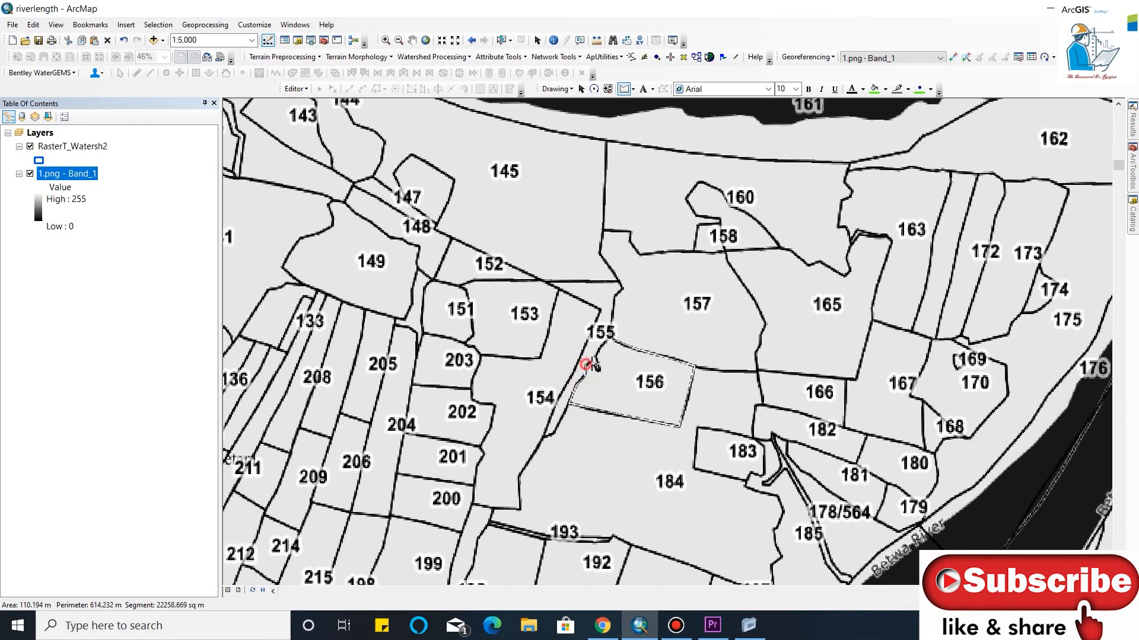
left_click(598, 373)
left_click(600, 370)
left_click(595, 355)
left_click(604, 346)
right_click(604, 344)
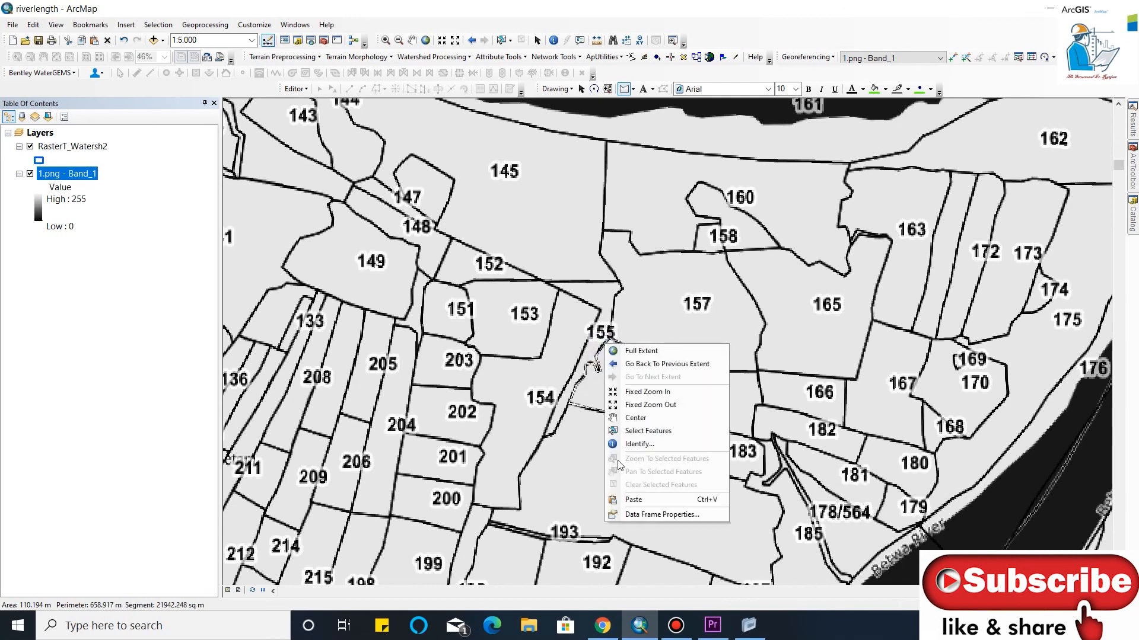
double_click(609, 328)
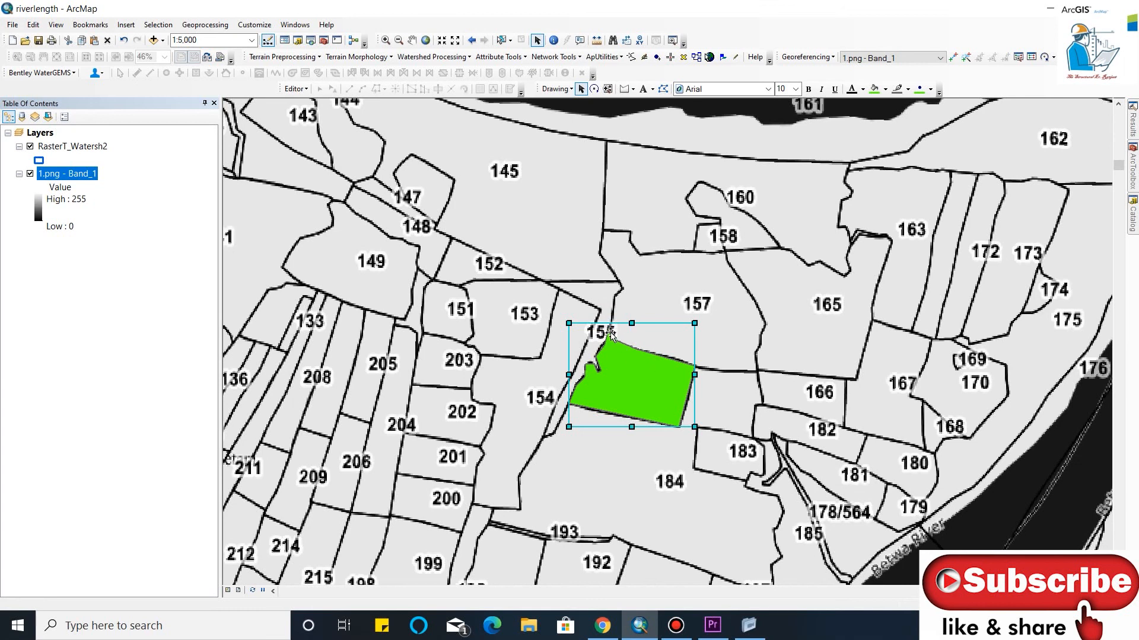
Check the area and perimeter of the green parcel 156 polygon in its properties
scroll(611, 335, "up", 5)
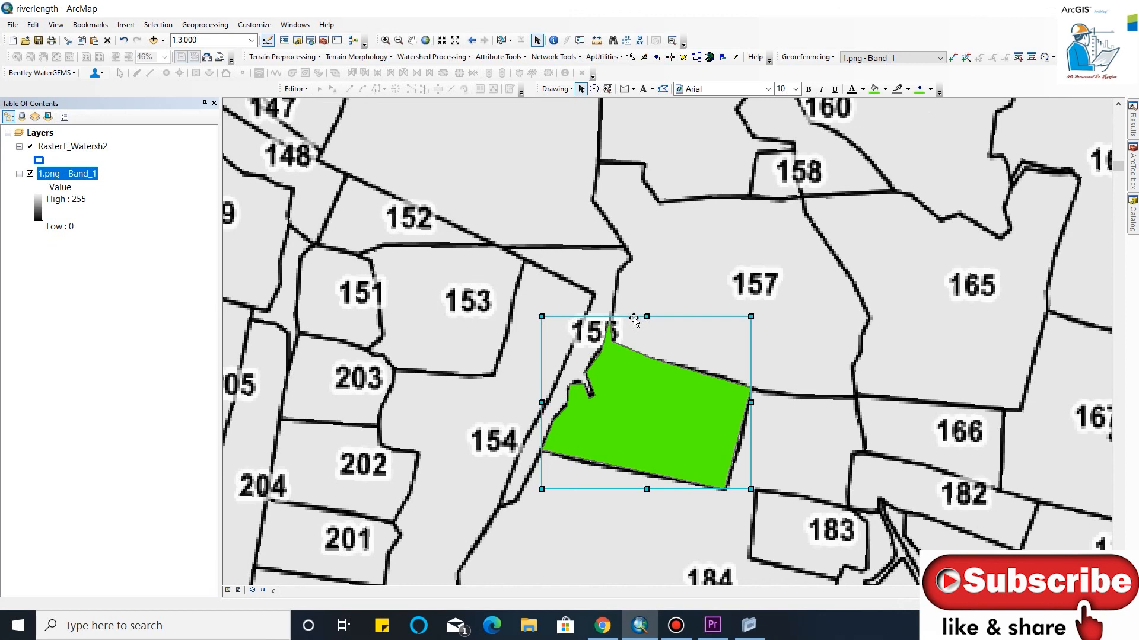
right_click(634, 320)
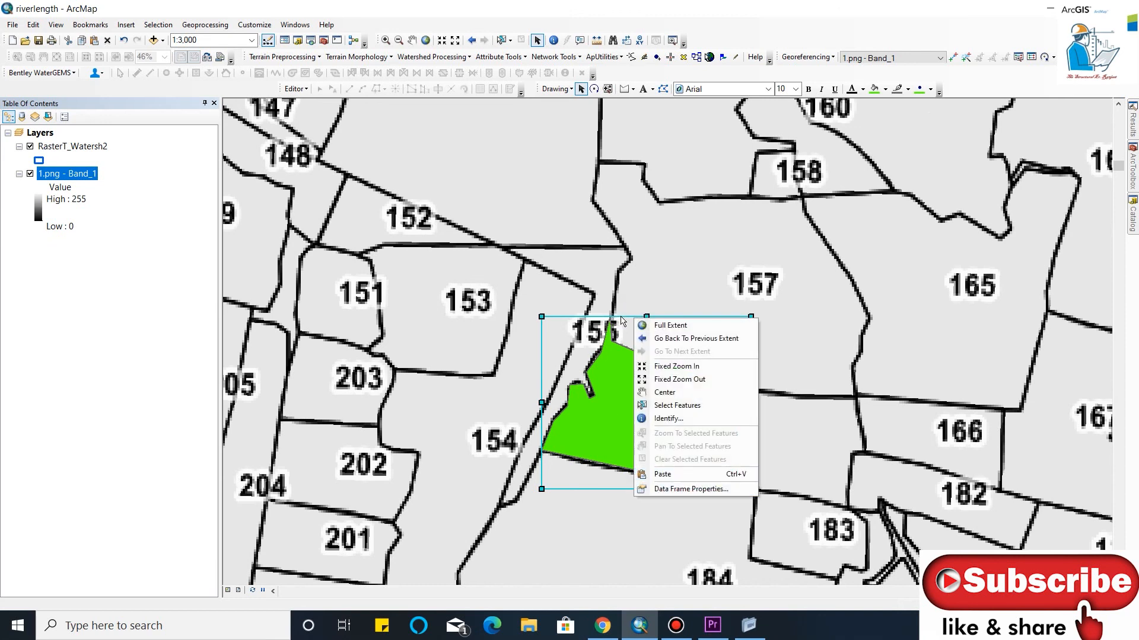
left_click(619, 324)
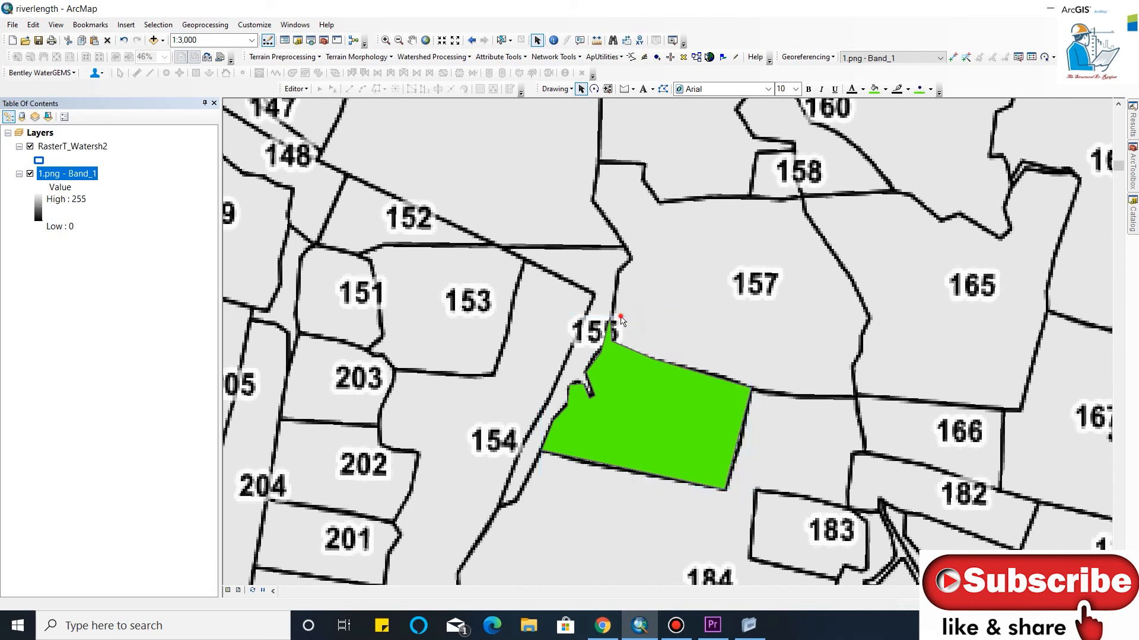
double_click(619, 355)
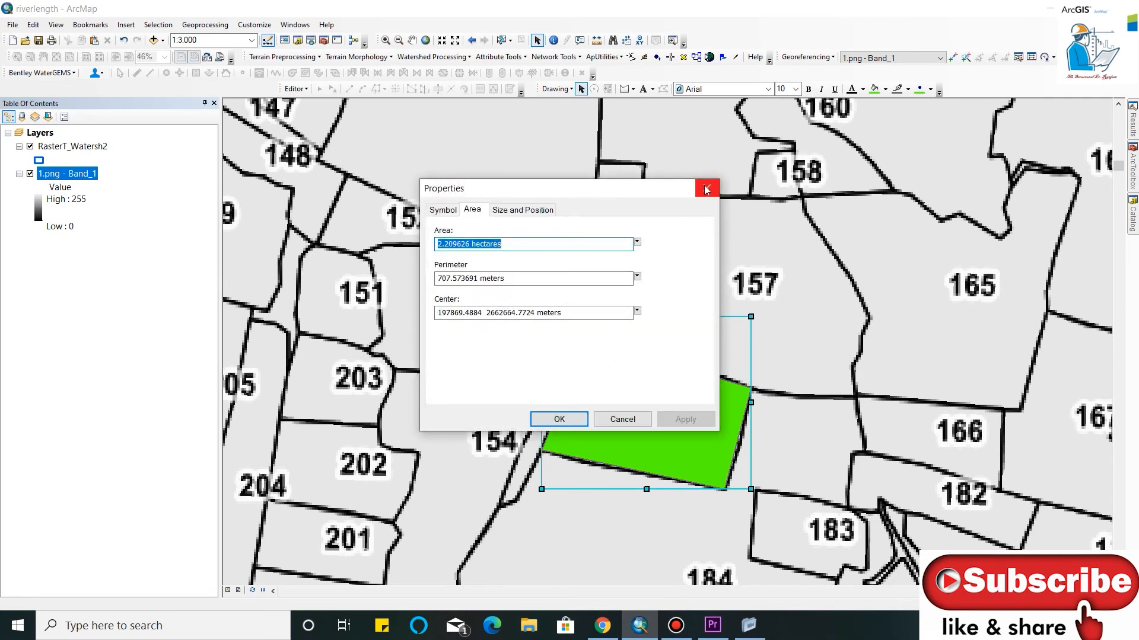
left_click_drag(682, 189, 433, 194)
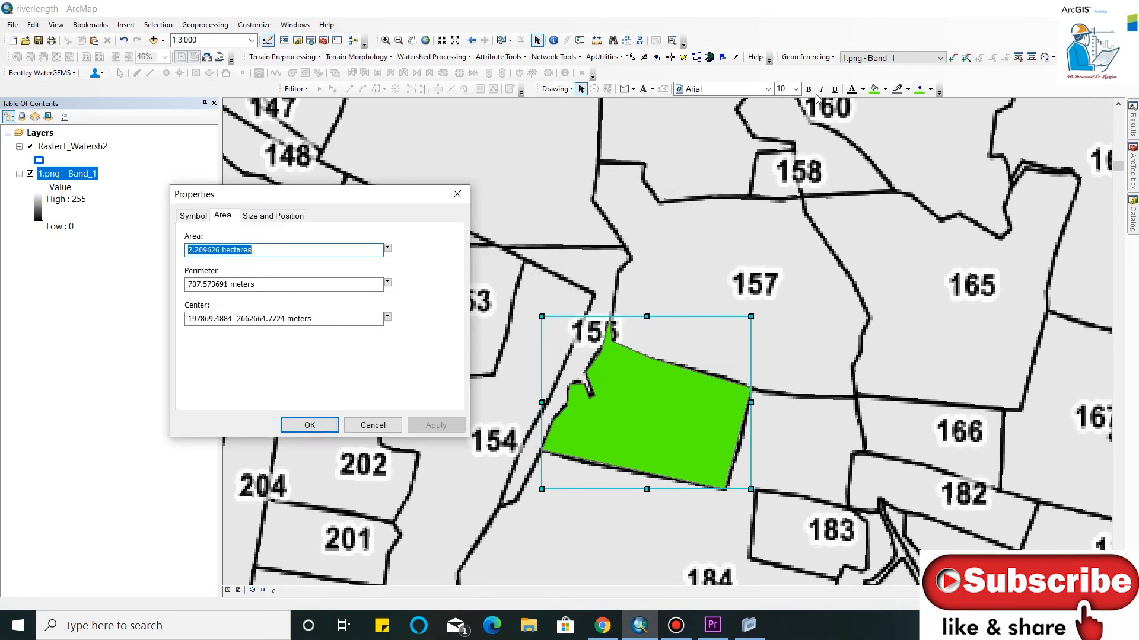
left_click(456, 194)
Edit the green polygon's vertices, moving the stray northern vertex onto parcel 156's corner beside label 155
left_click(643, 318)
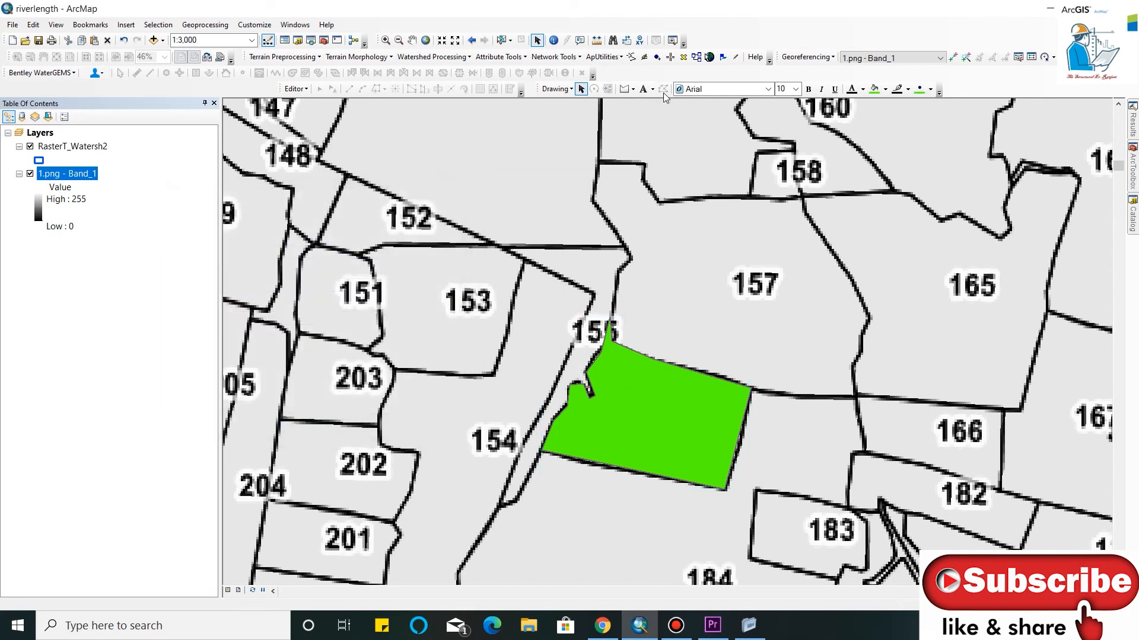
left_click(624, 369)
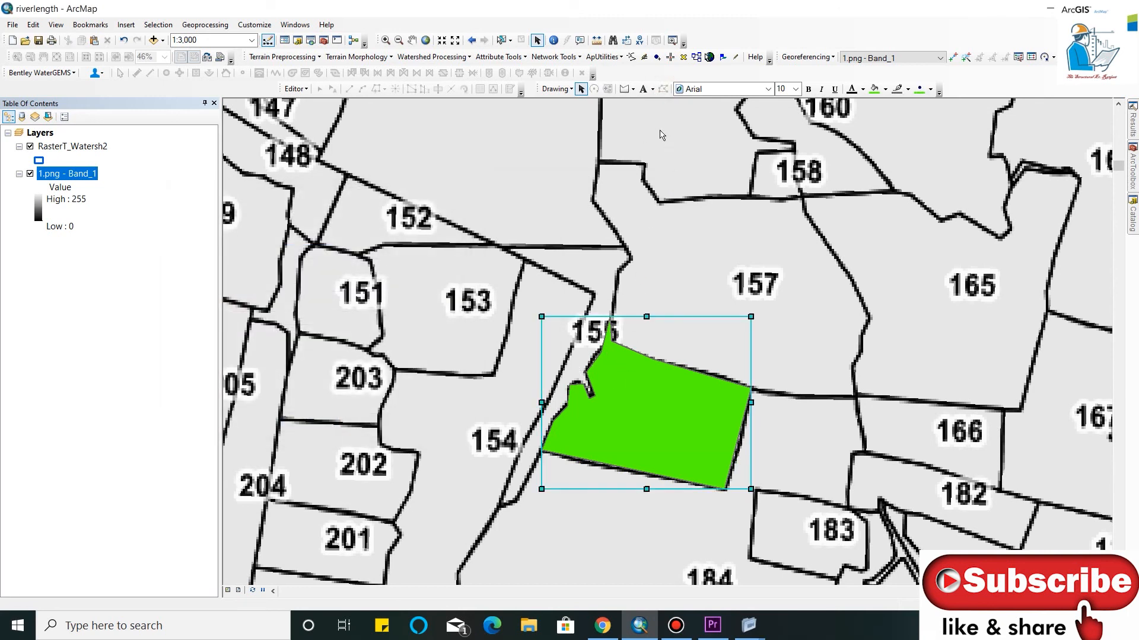
left_click(663, 89)
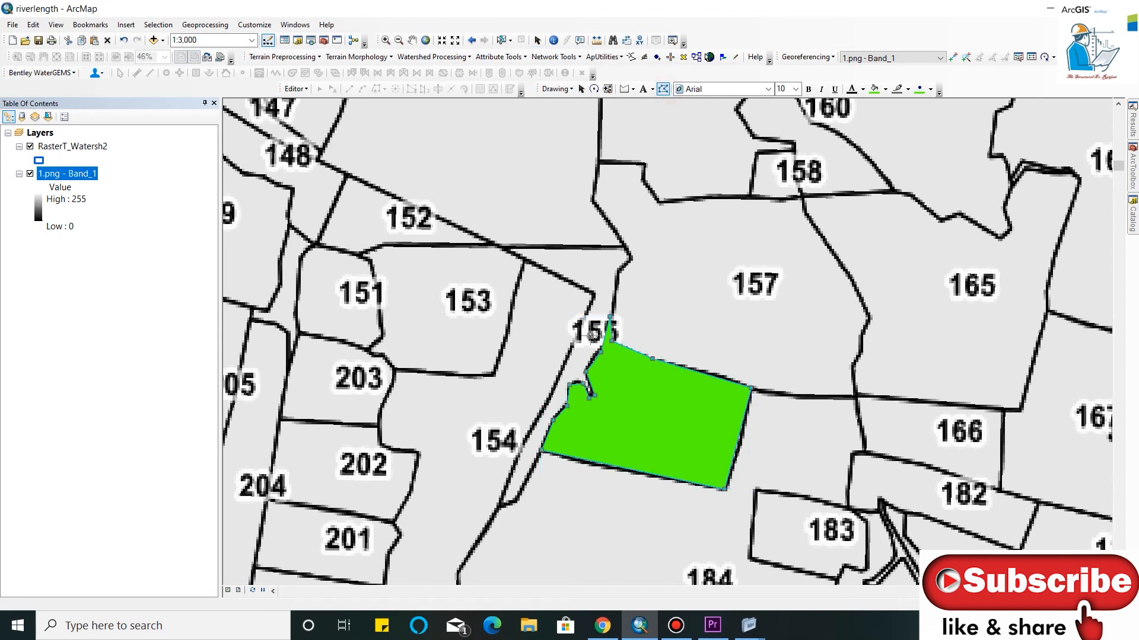
right_click(611, 318)
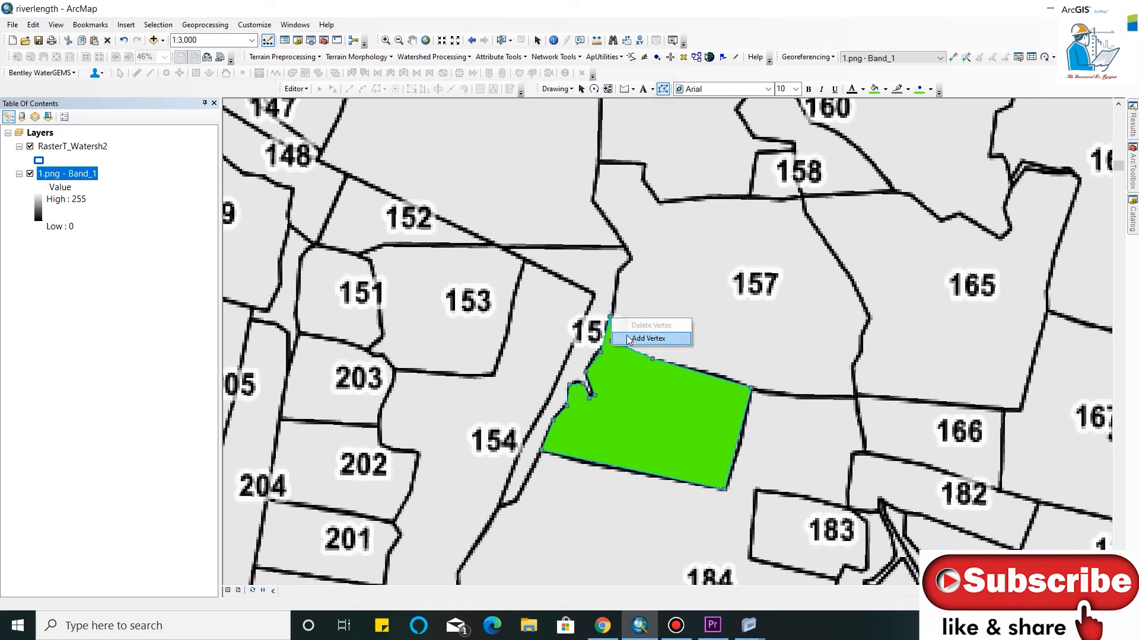
left_click(606, 317)
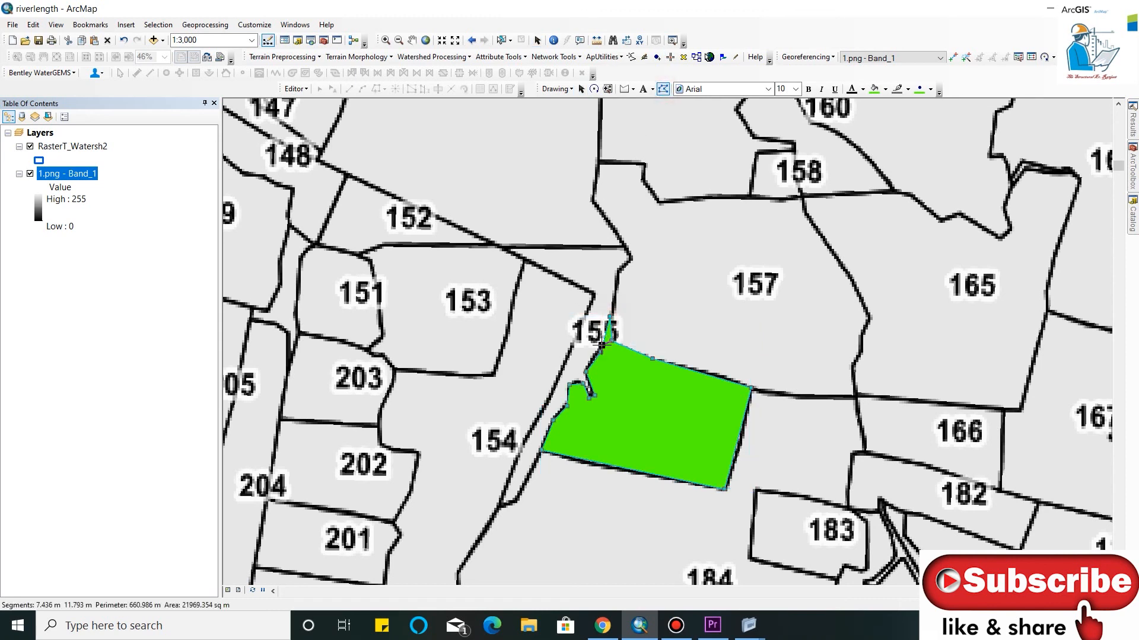
left_click_drag(602, 346, 604, 346)
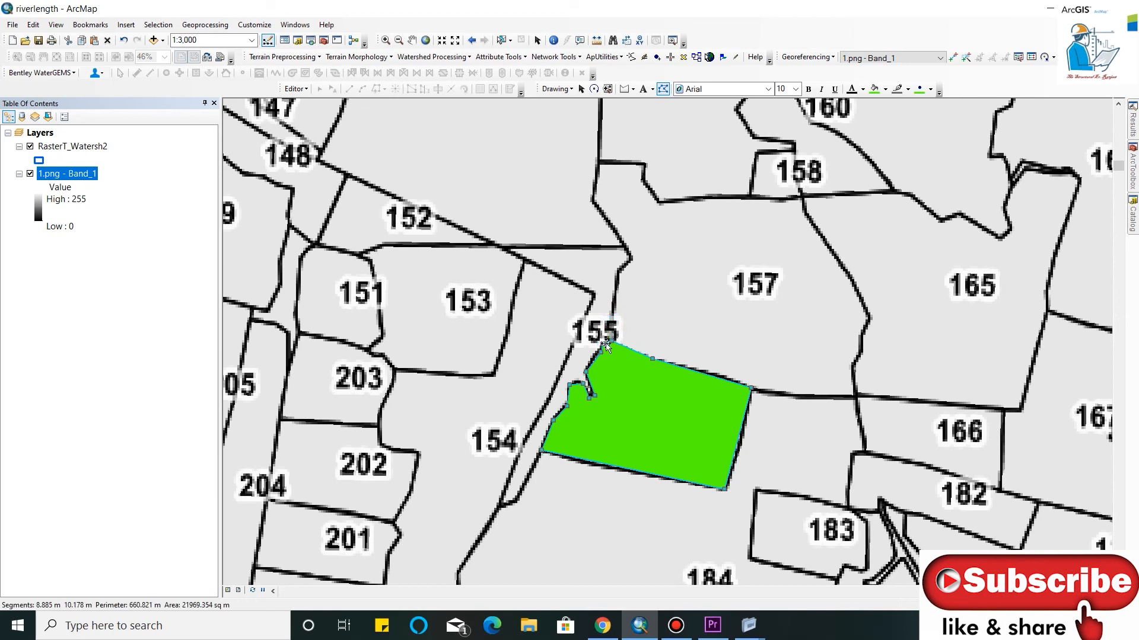
right_click(645, 323)
left_click(609, 313)
left_click(625, 89)
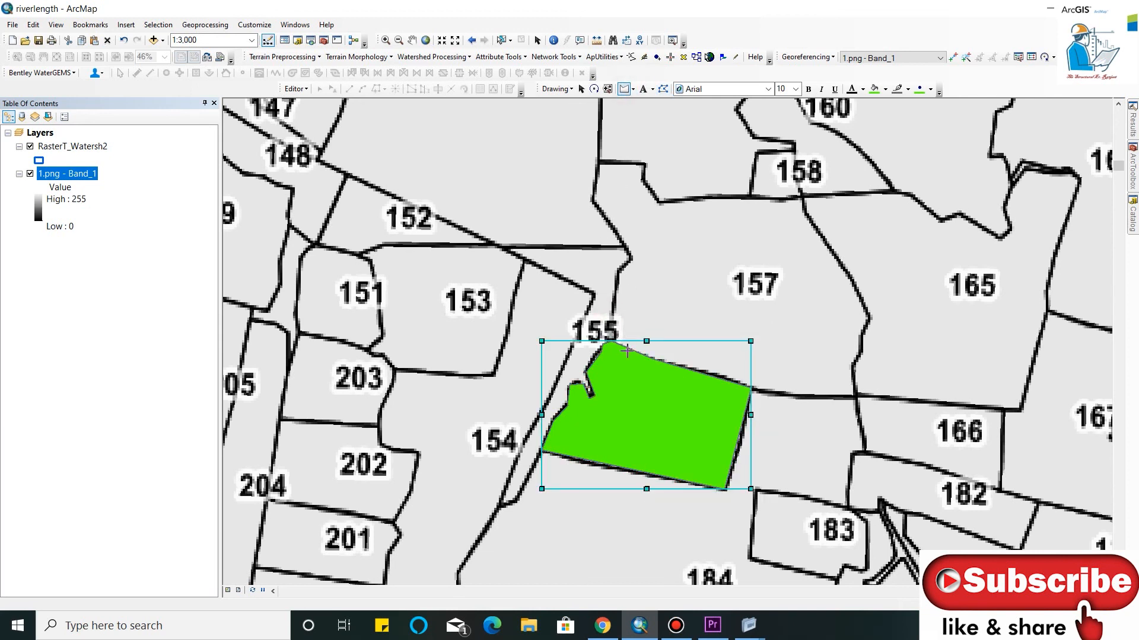
Review the corrected polygon's area, size and position, and symbol settings in its properties
right_click(614, 384)
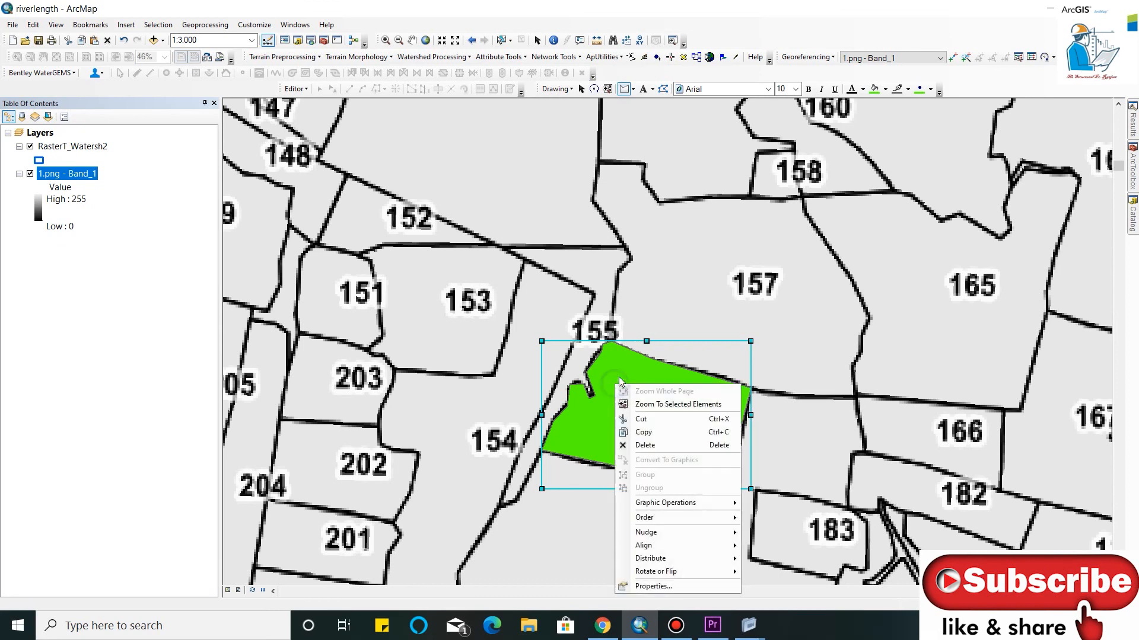
right_click(614, 346)
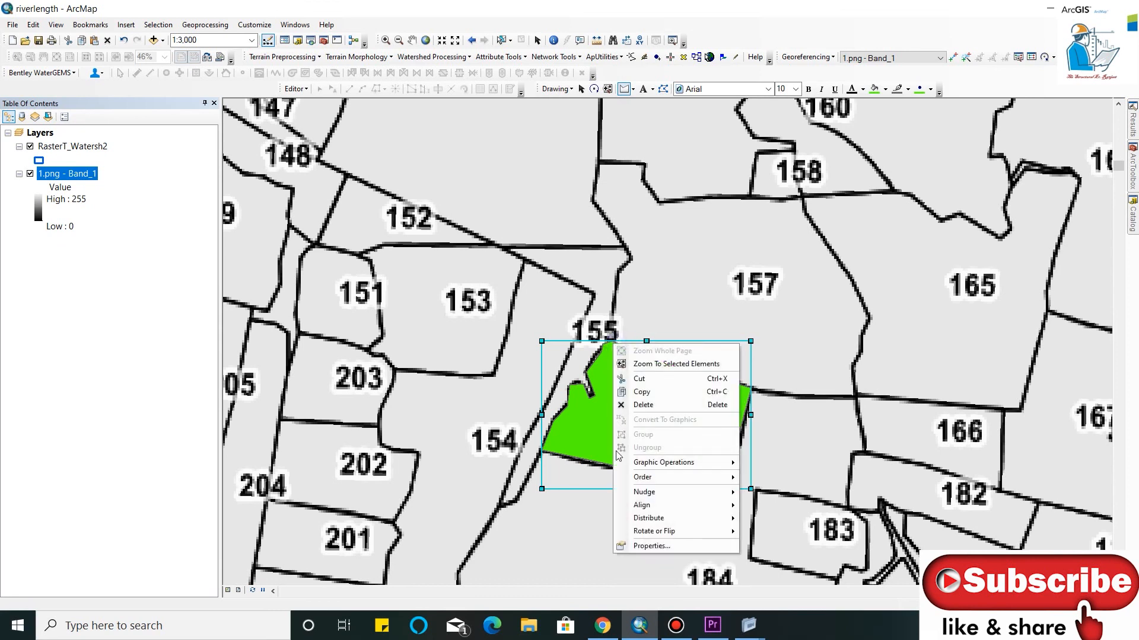
left_click(633, 542)
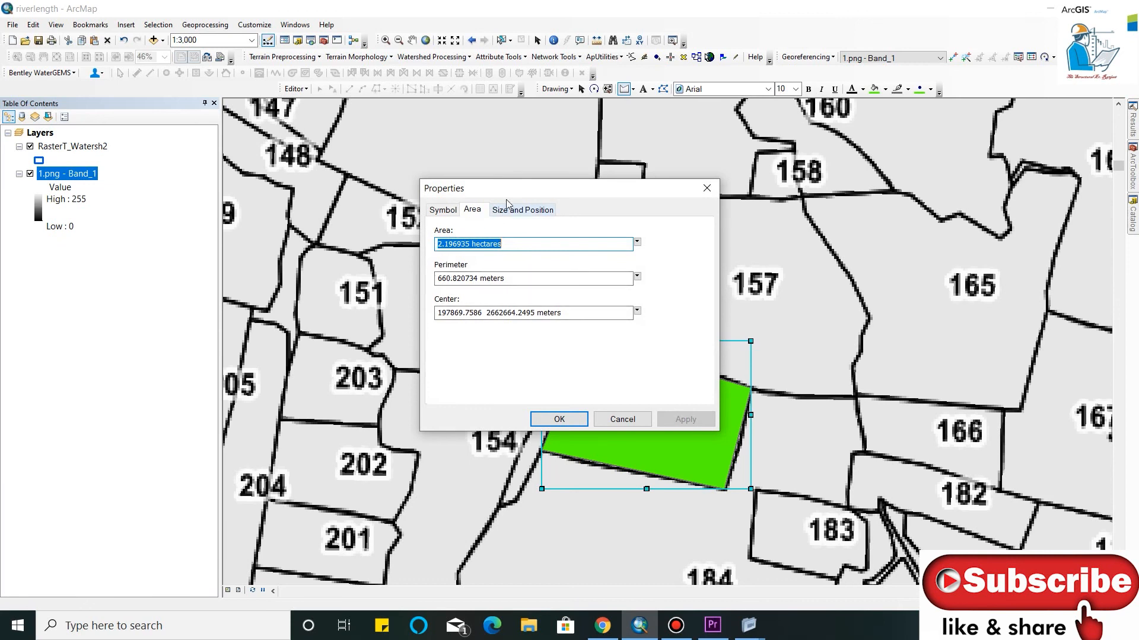
left_click_drag(507, 188, 386, 183)
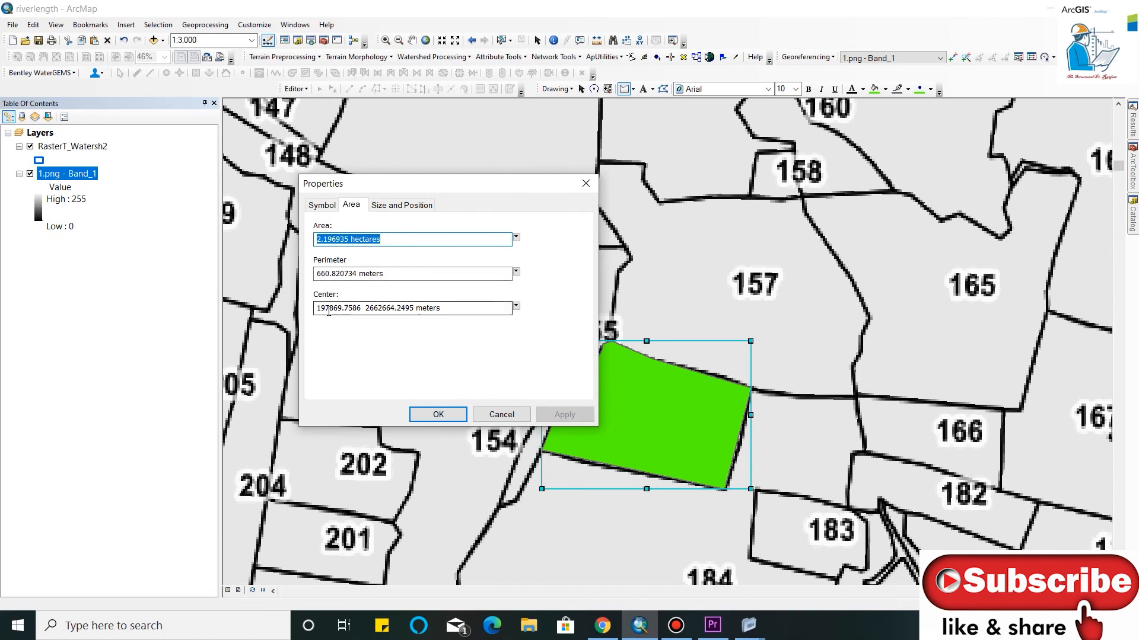
left_click(397, 204)
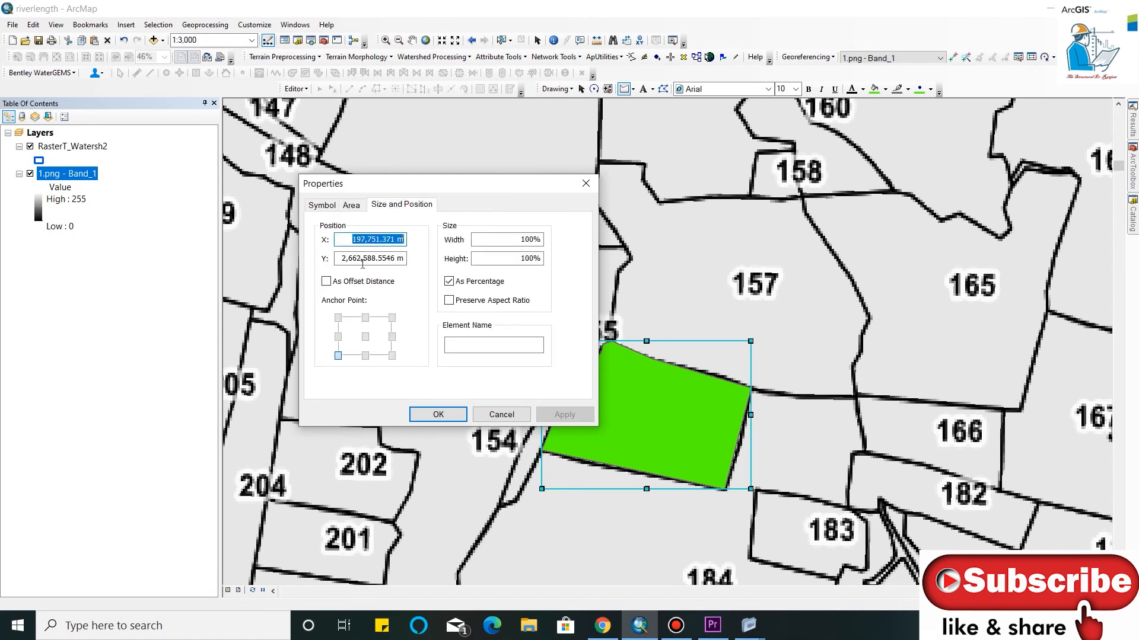
mouse_move(410, 183)
left_mouse_down()
mouse_move(895, 189)
mouse_move(917, 176)
left_mouse_up()
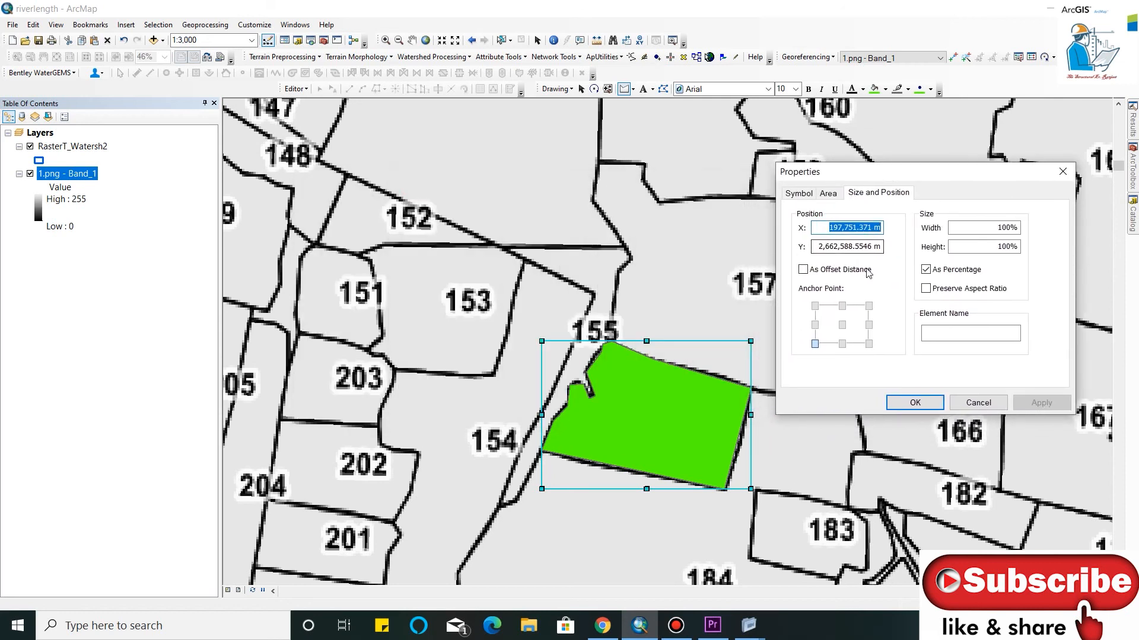
left_click(799, 193)
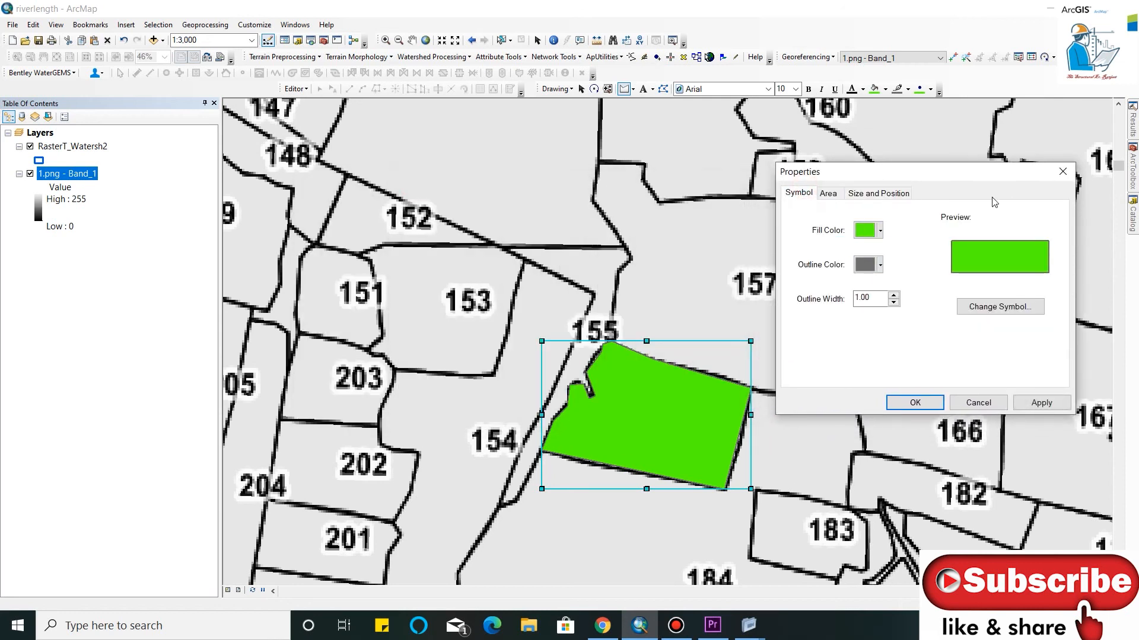
left_click(1063, 172)
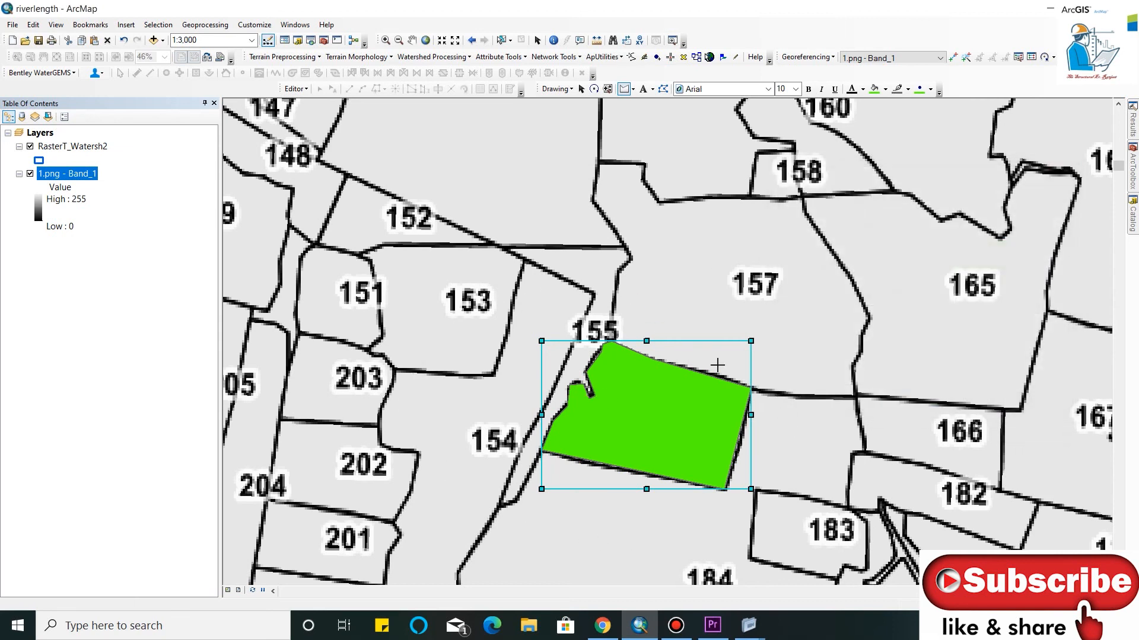
Rotate the green parcel 156 polygon right, and rotate it back left to its original orientation
scroll(626, 394, "up", 2)
scroll(627, 394, "down", 4)
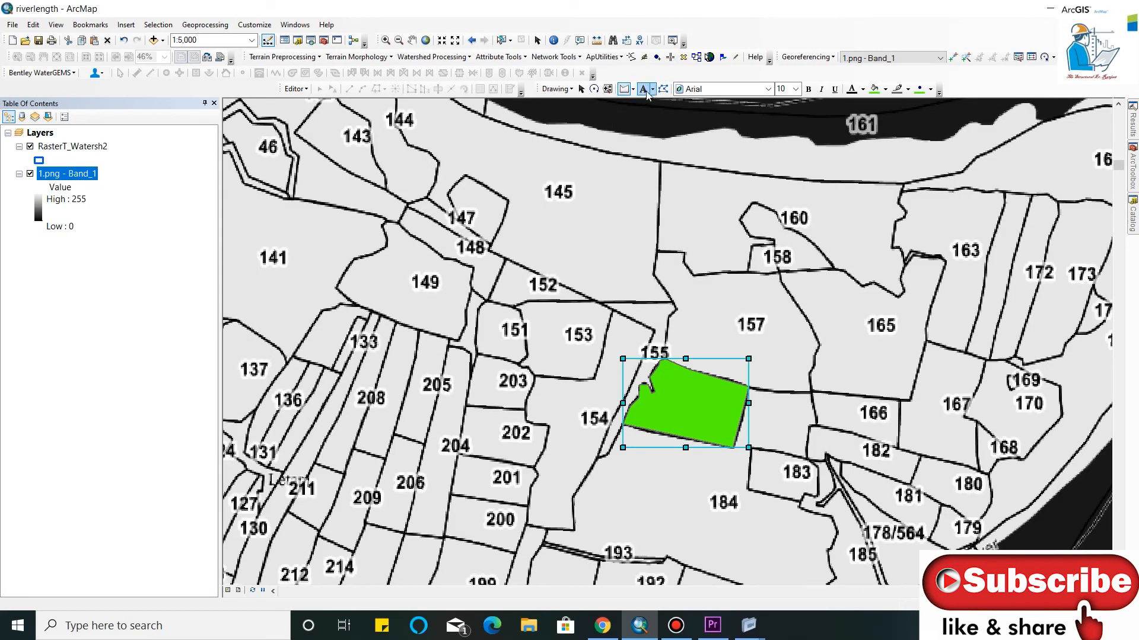
left_click(562, 89)
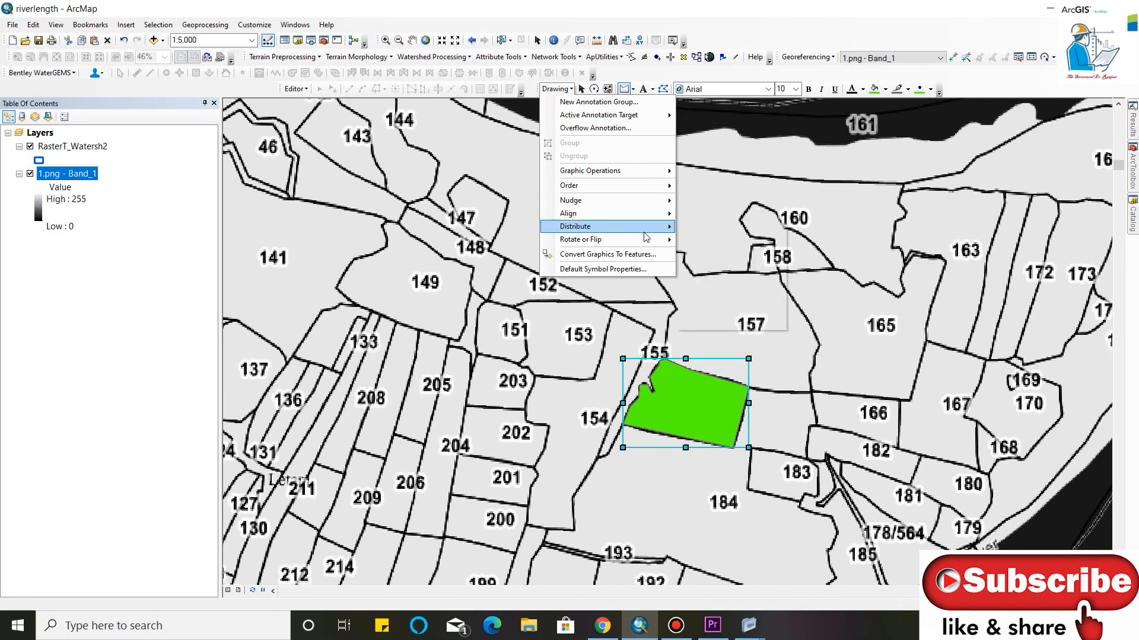
mouse_move(656, 244)
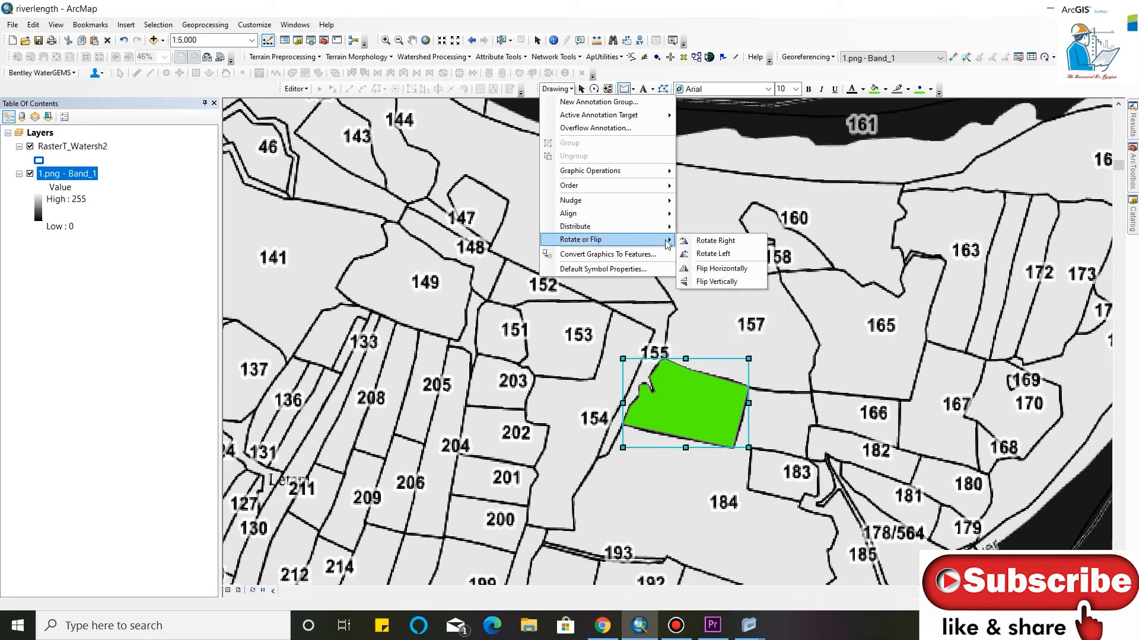
left_click(717, 242)
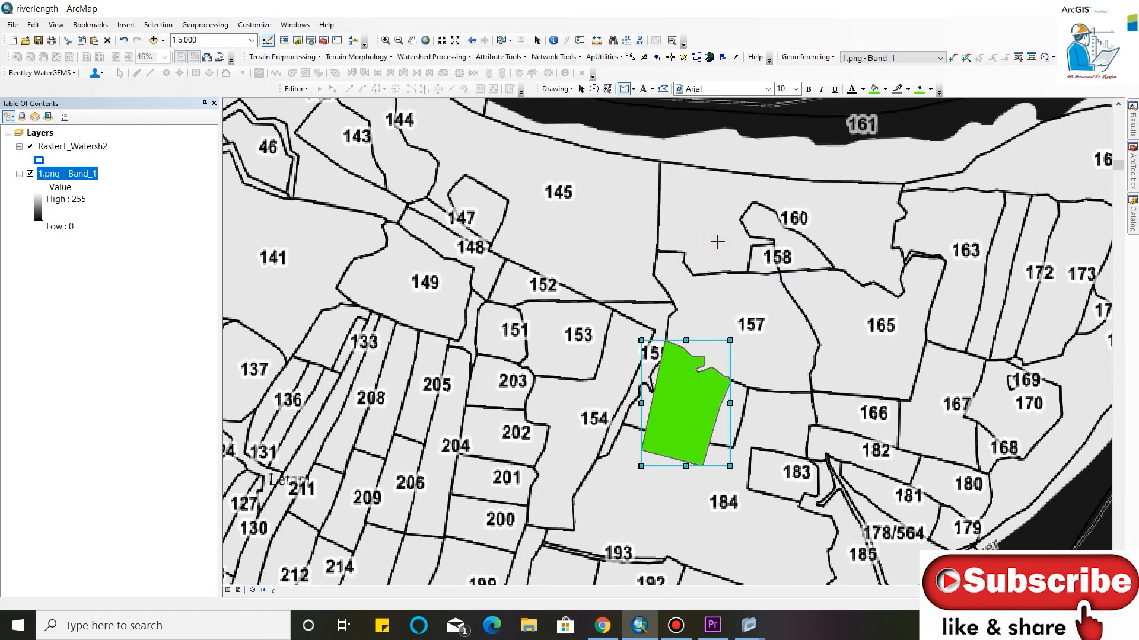
left_click(557, 89)
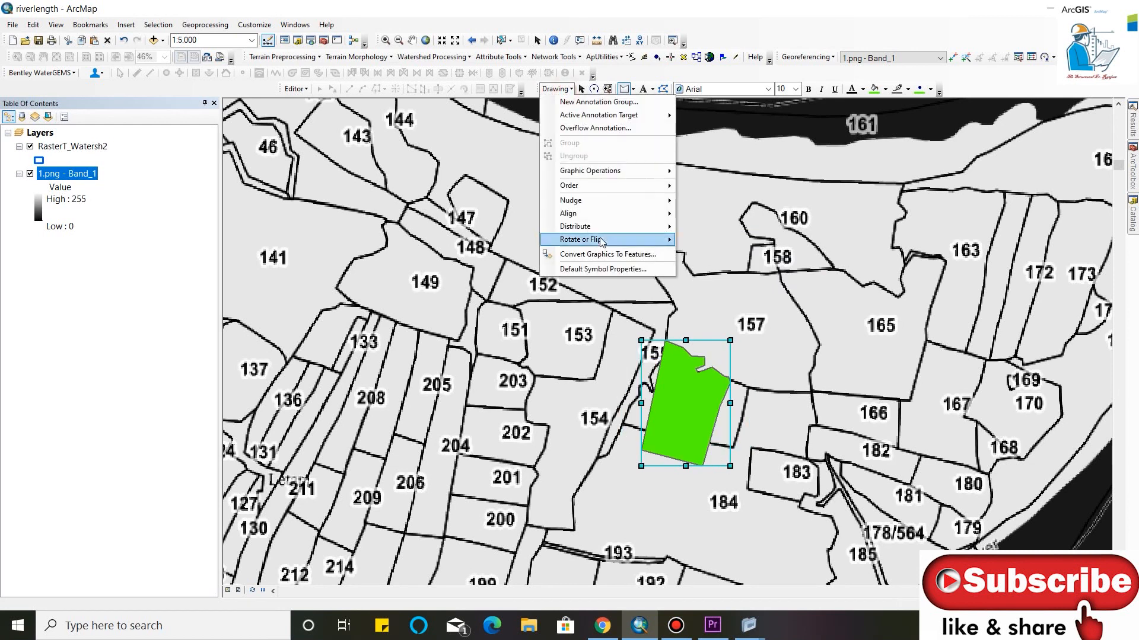
mouse_move(601, 240)
left_click(705, 254)
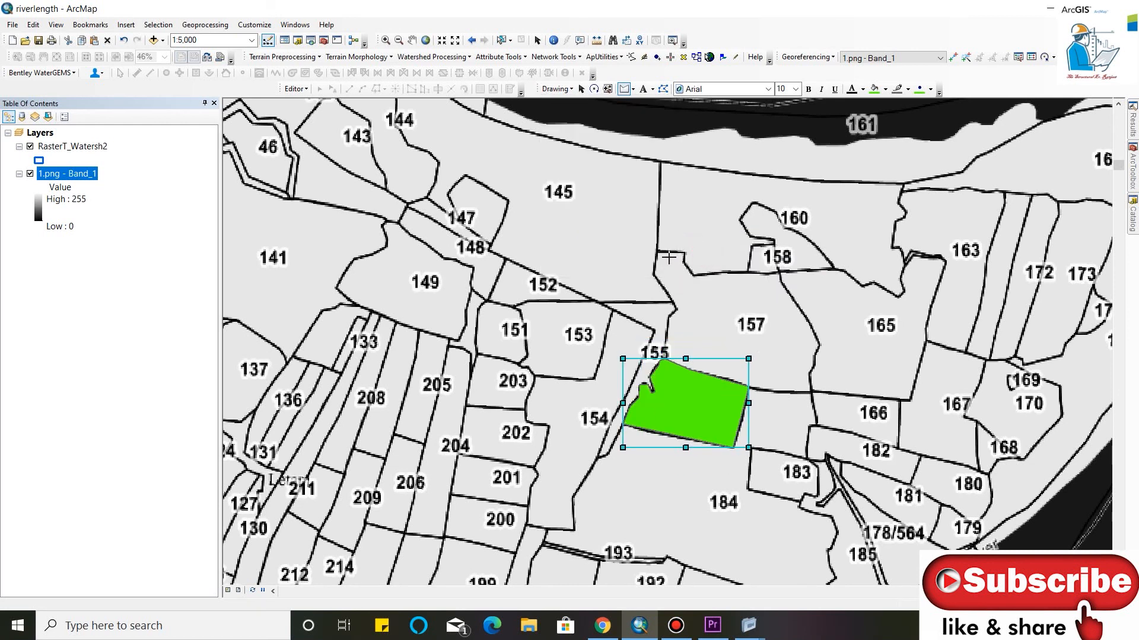
Change the green parcel 156 polygon's drawing order by sending it to the back and sending it backward
left_click(556, 89)
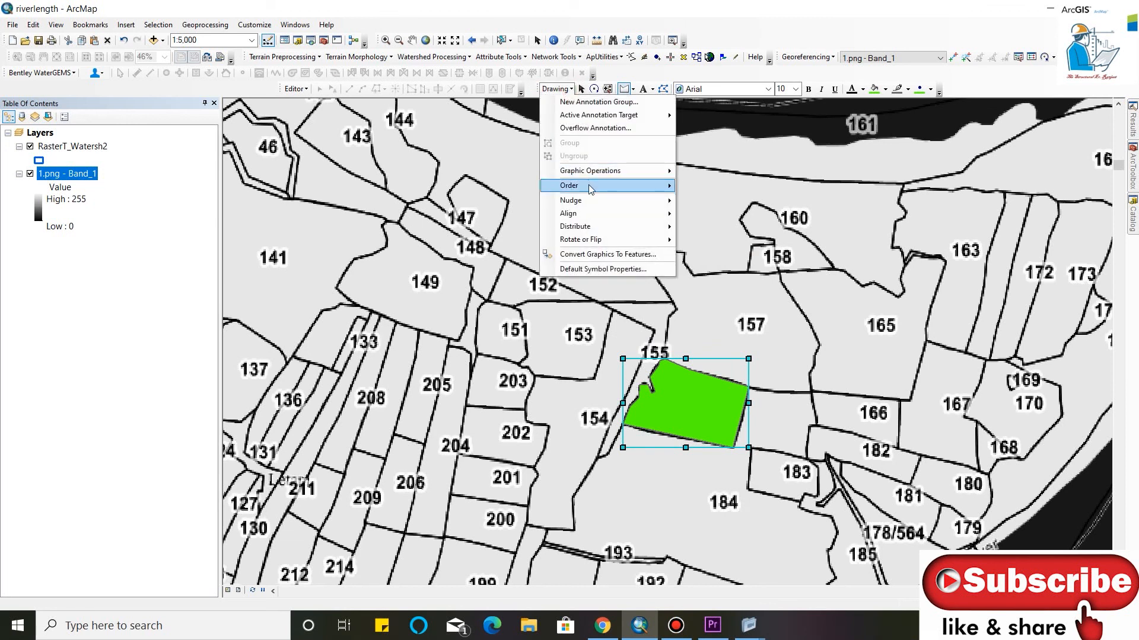
mouse_move(592, 187)
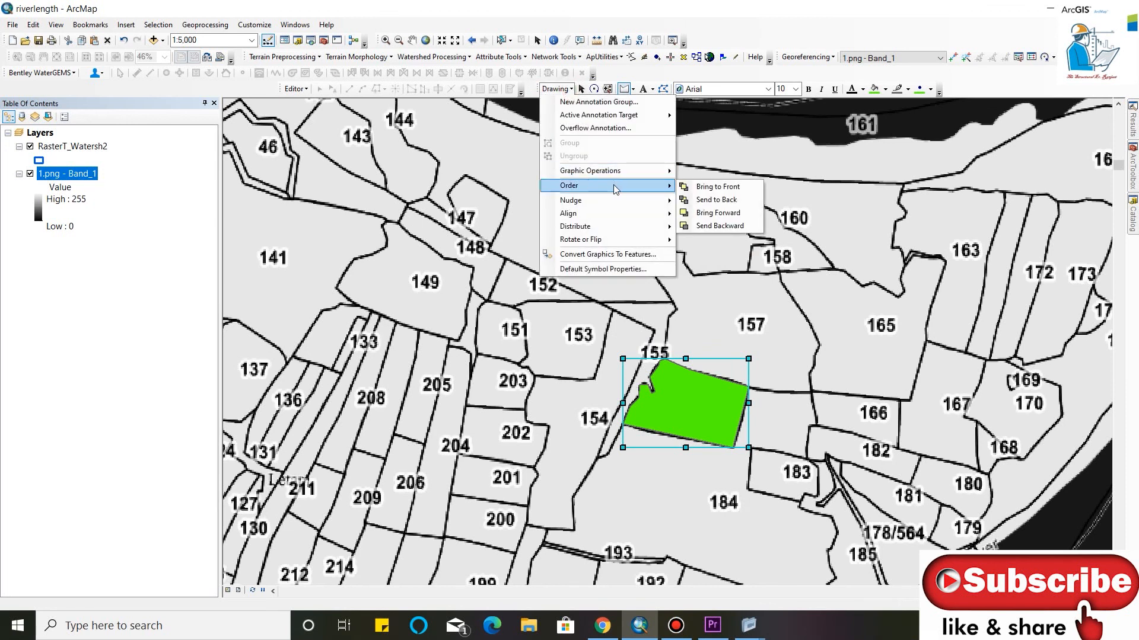
left_click(711, 200)
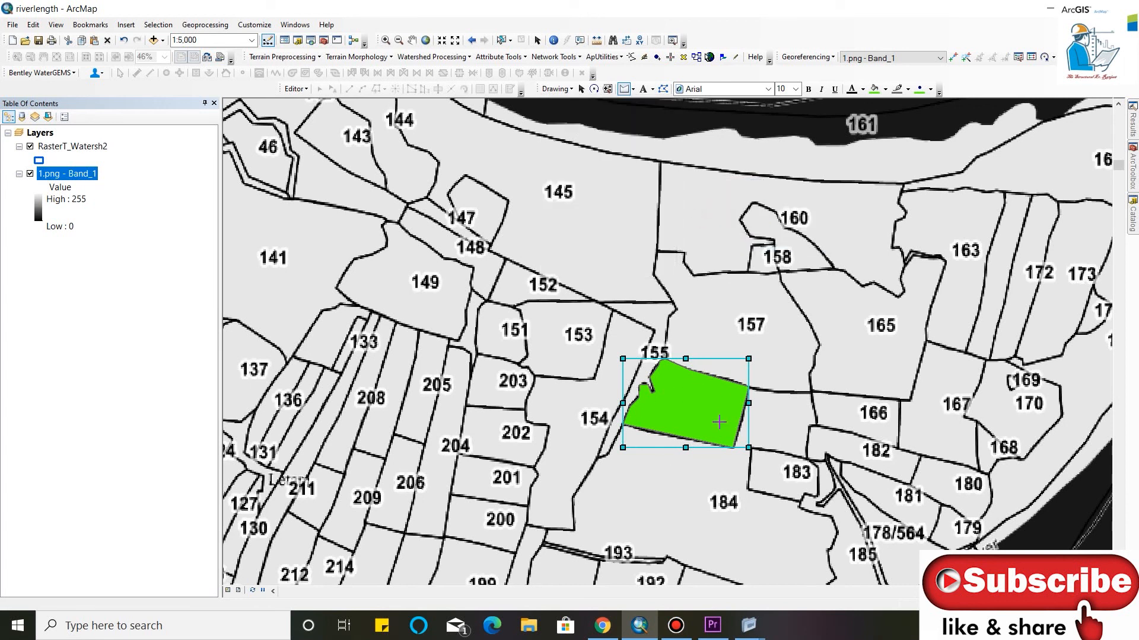
left_click(557, 89)
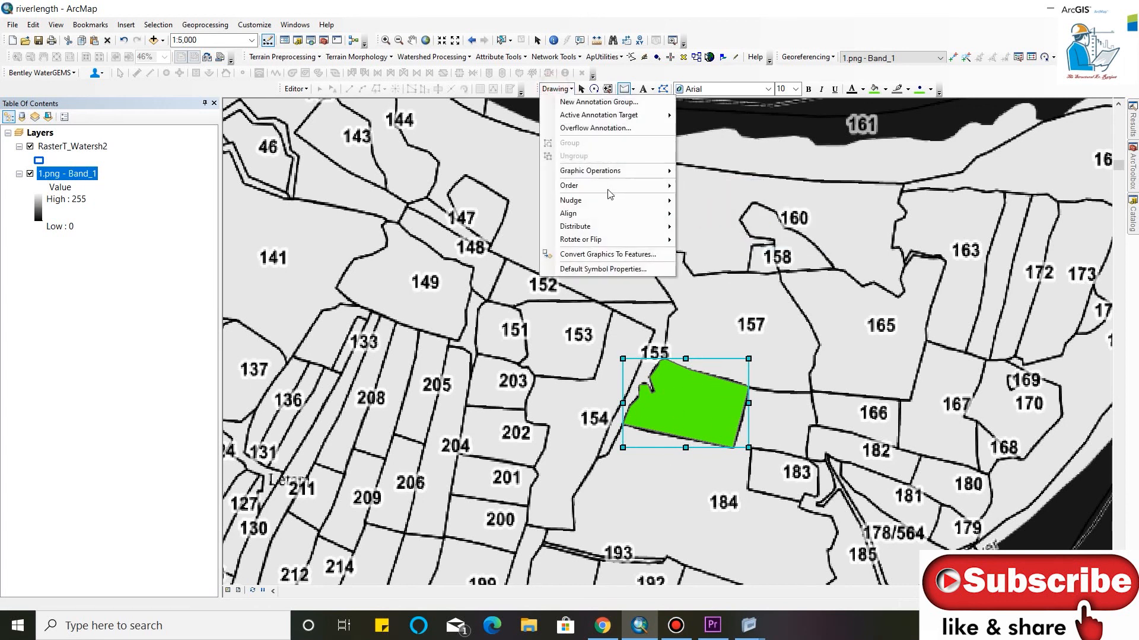
left_click(613, 185)
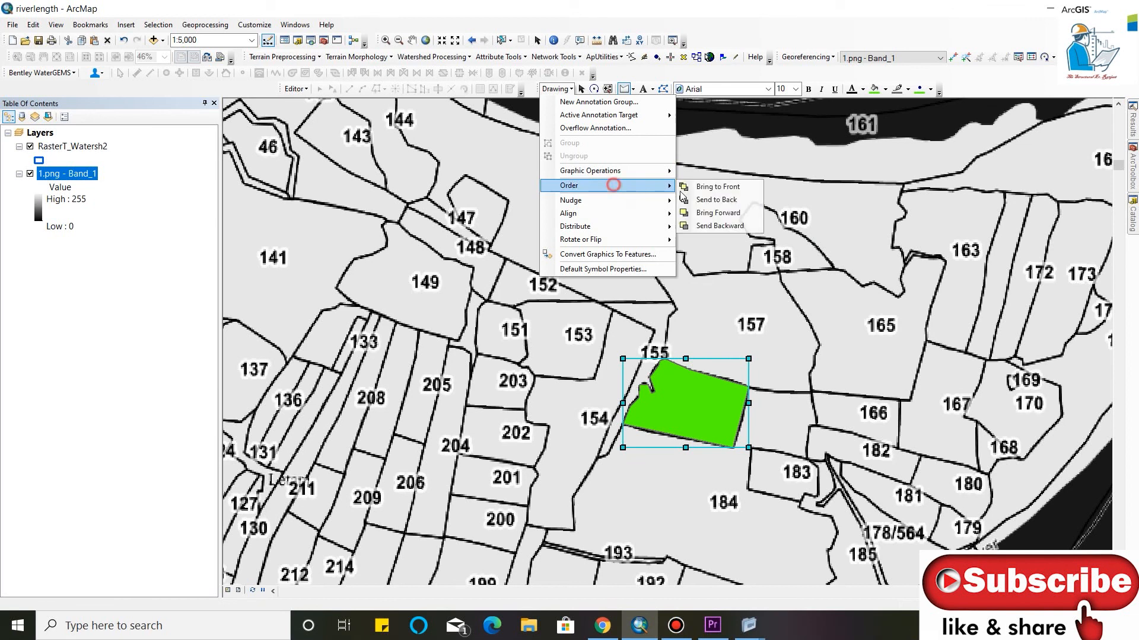
left_click(715, 221)
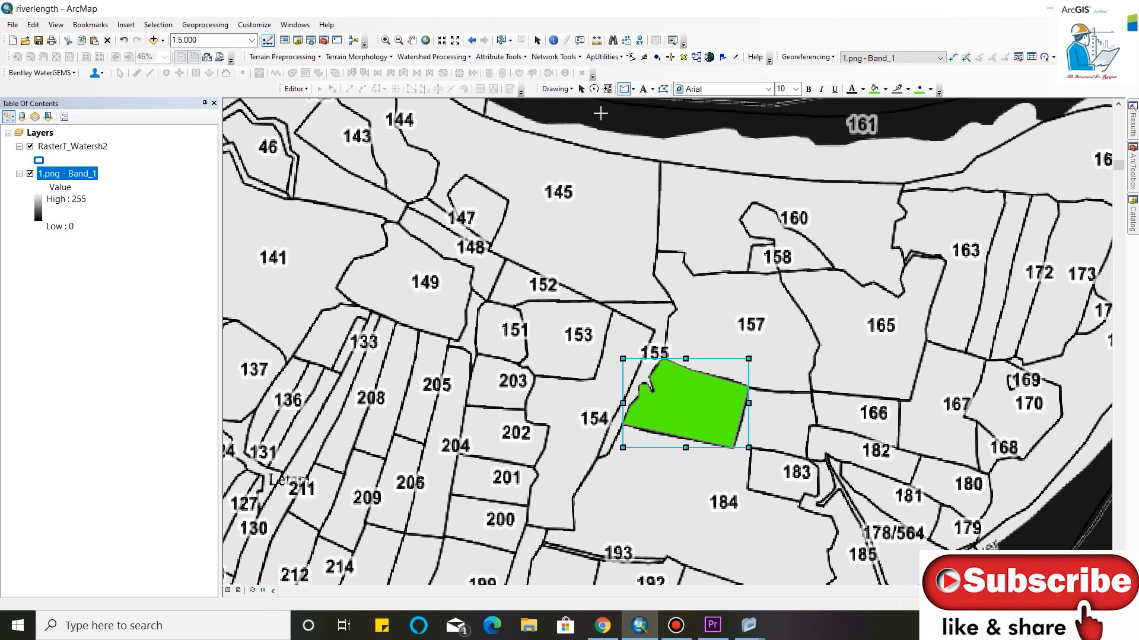
scroll(613, 337, "down", 2)
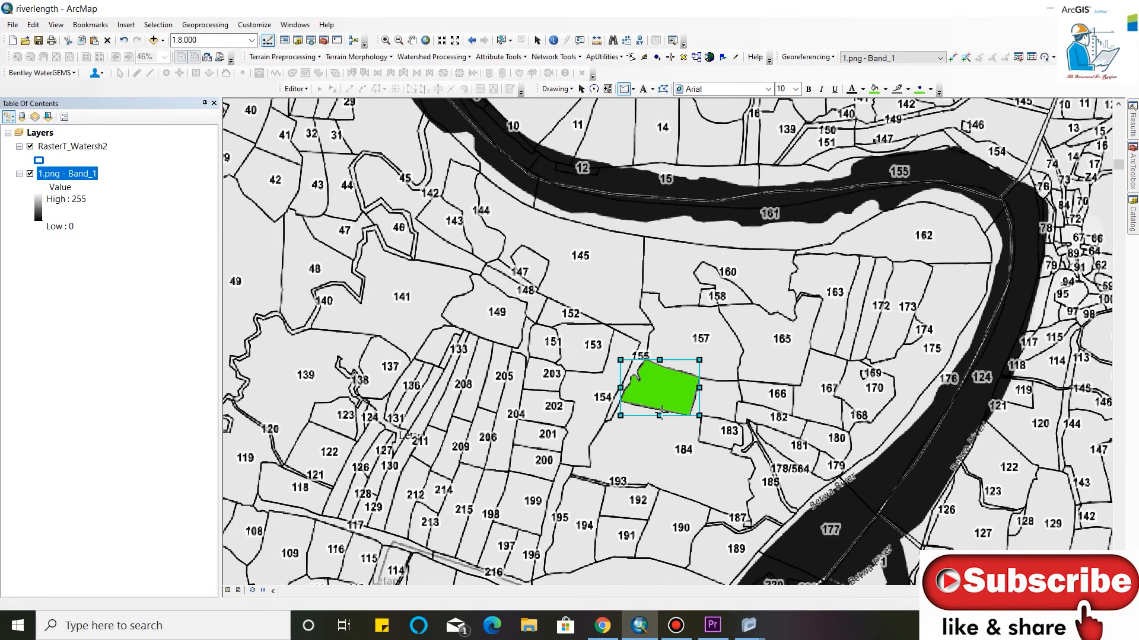
scroll(646, 419, "down", 2)
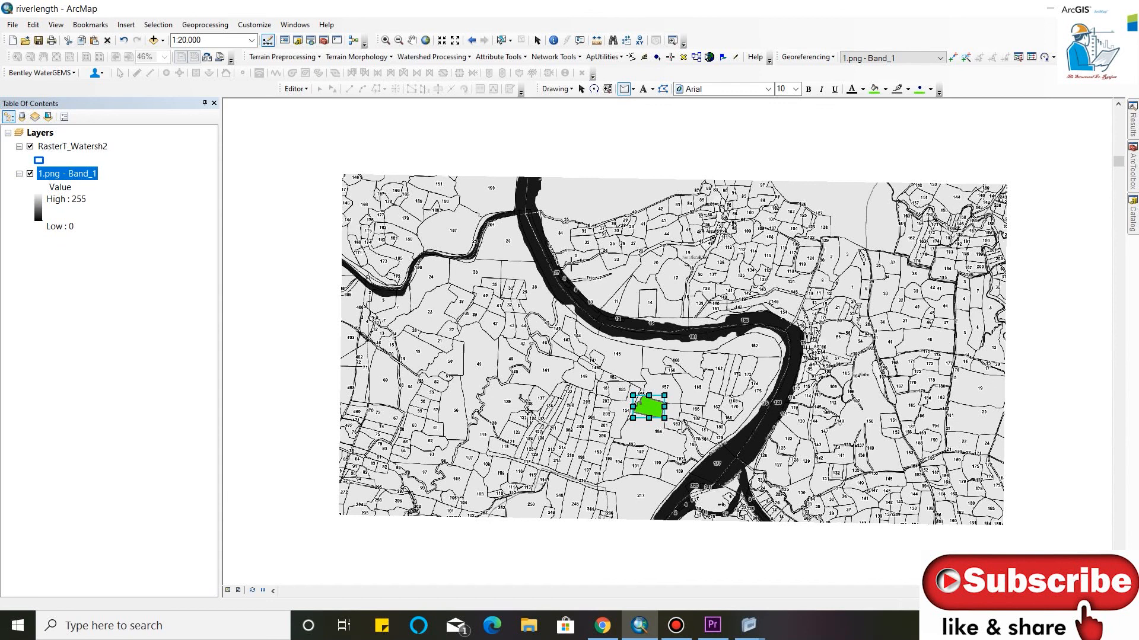
mouse_move(566, 6)
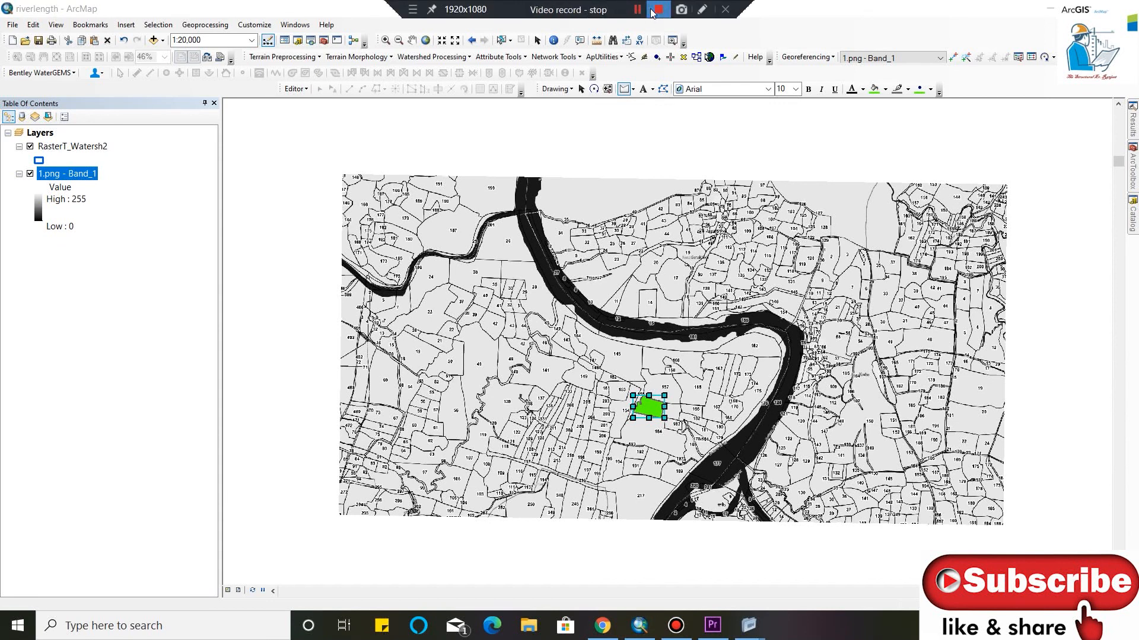